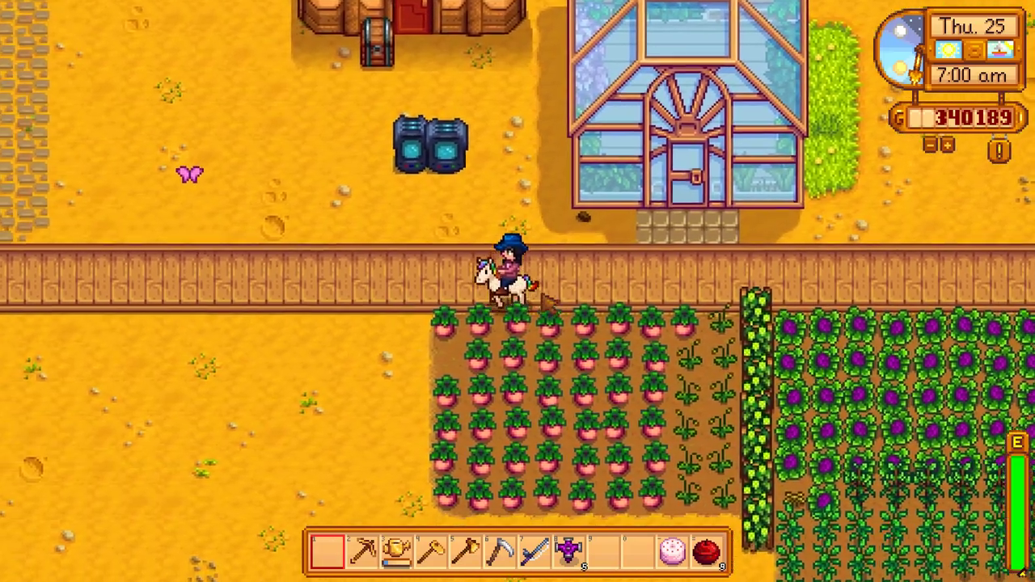
Step: Ride the horse around the farm, passing the crop fields and following the central path north
{"action": "key", "text": "s"}
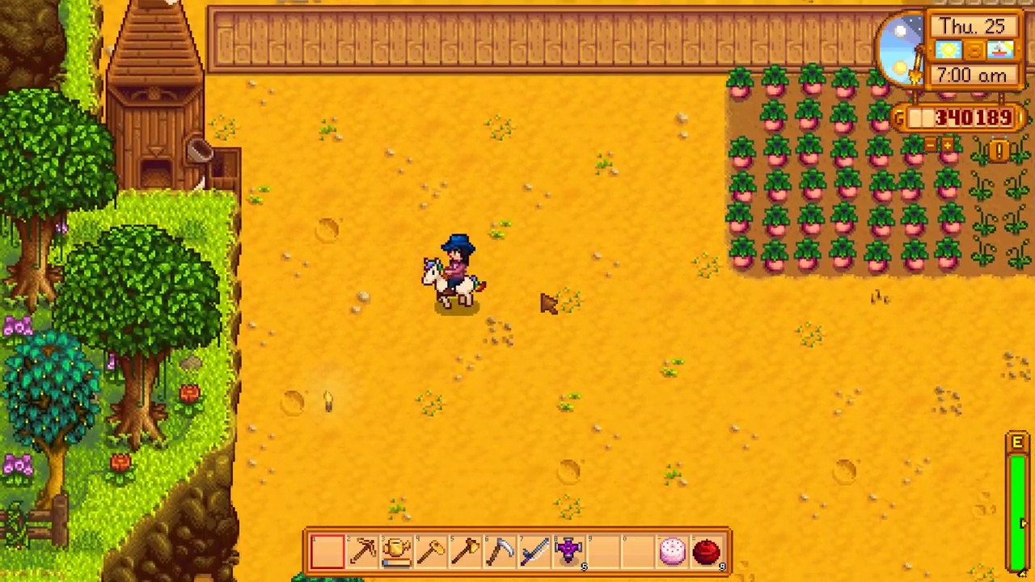
{"action": "key", "text": "s"}
{"action": "key", "text": "d"}
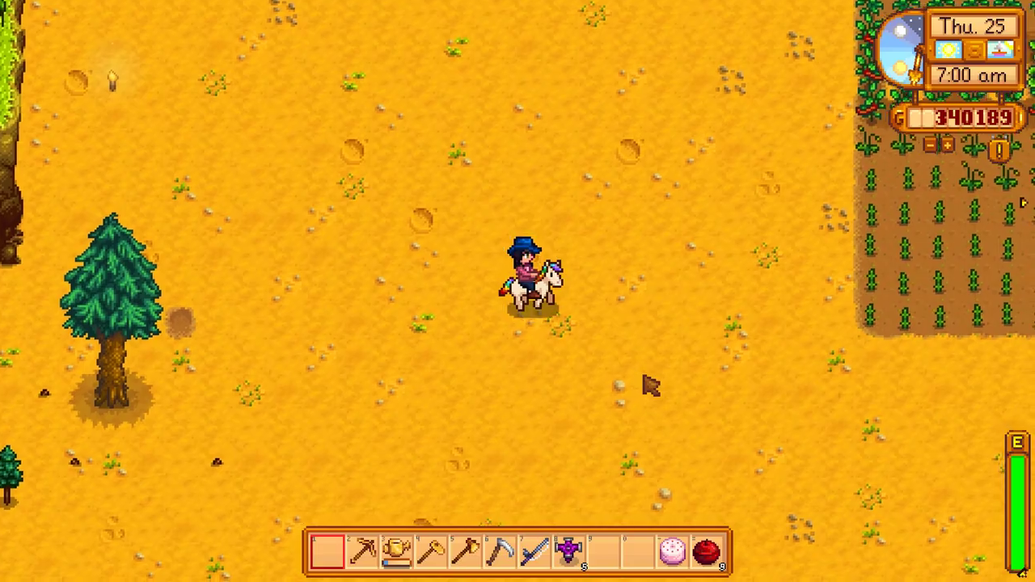
{"action": "key", "text": "s"}
{"action": "key", "text": "d"}
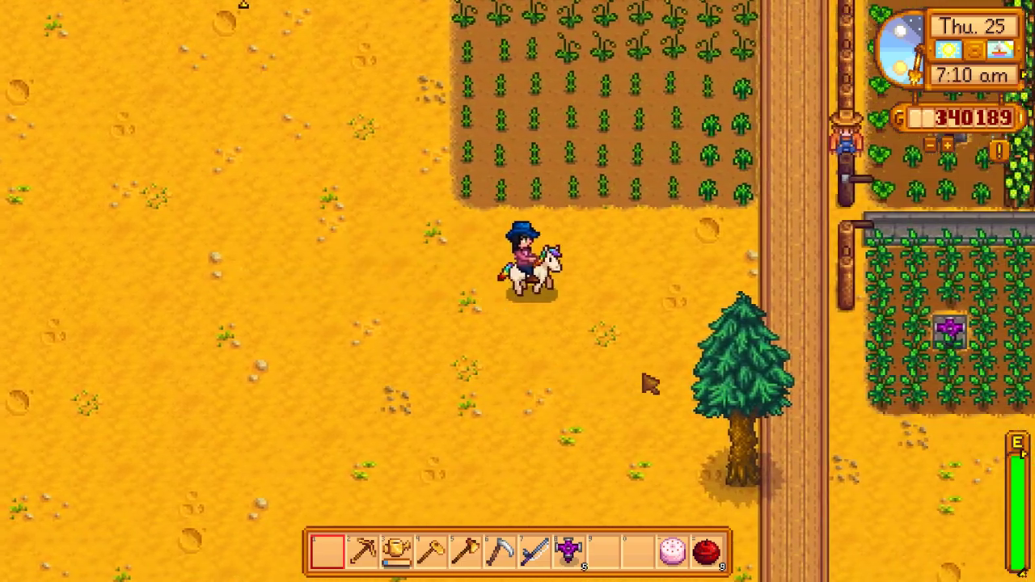
{"action": "key", "text": "d"}
{"action": "key", "text": "w"}
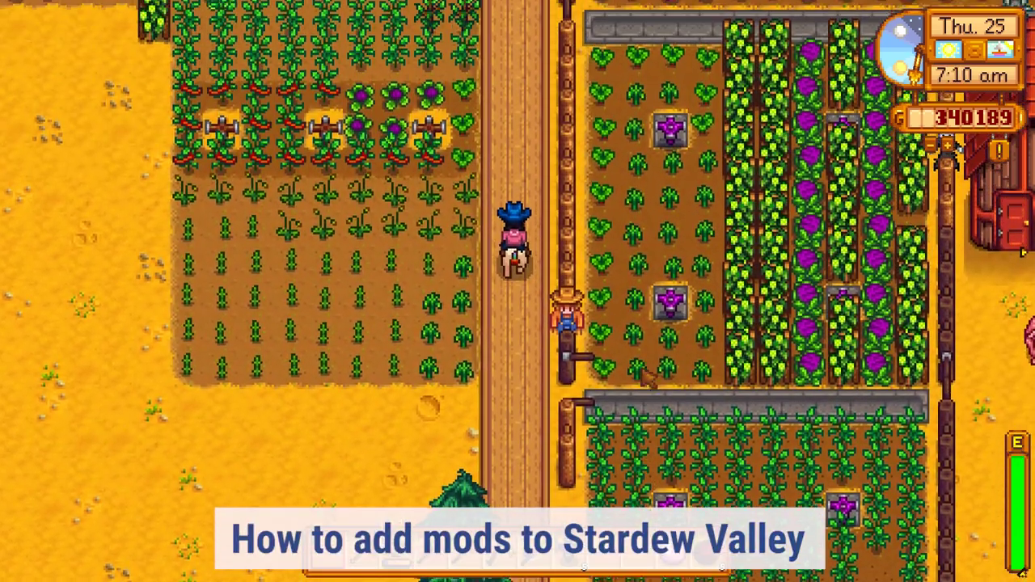
{"action": "key", "text": "w"}
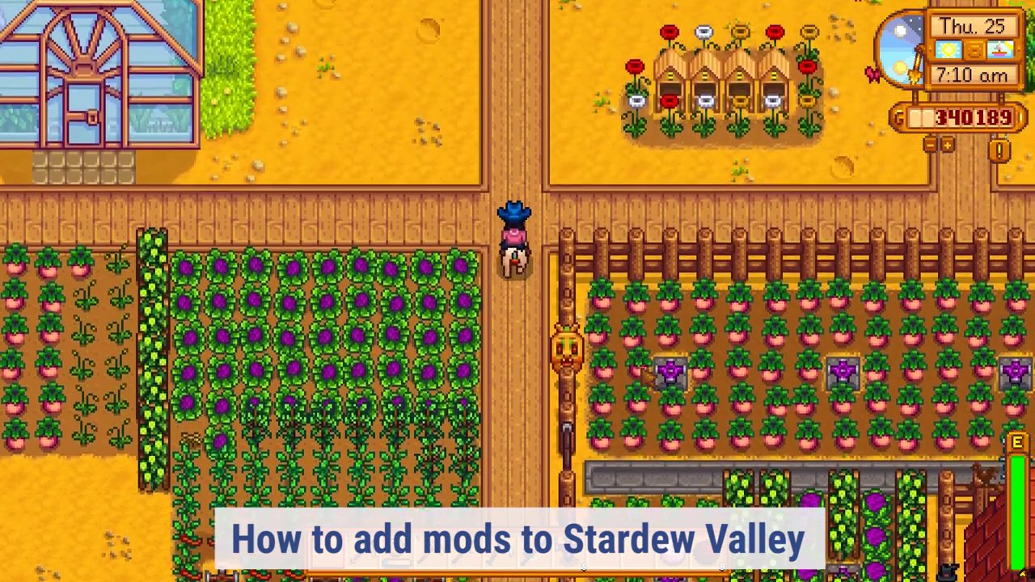
{"action": "key", "text": "d"}
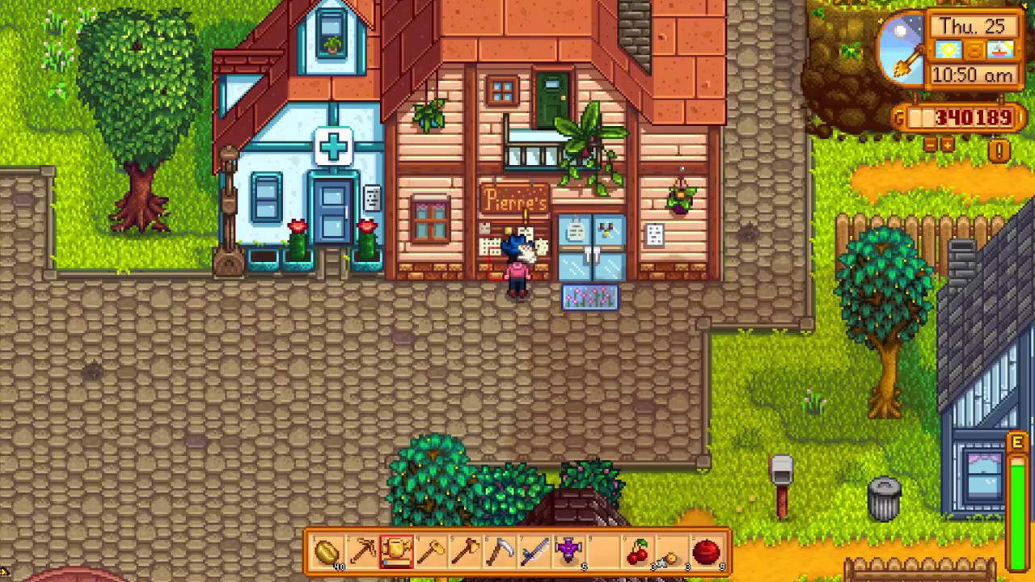
Step: Check Alex's birthday and favorite gifts on the town calendar outside Pierre's, and close the calendar
{"action": "key", "text": "x"}
{"action": "mouse_move", "coordinate": [524, 251]}
{"action": "mouse_move", "coordinate": [470, 432]}
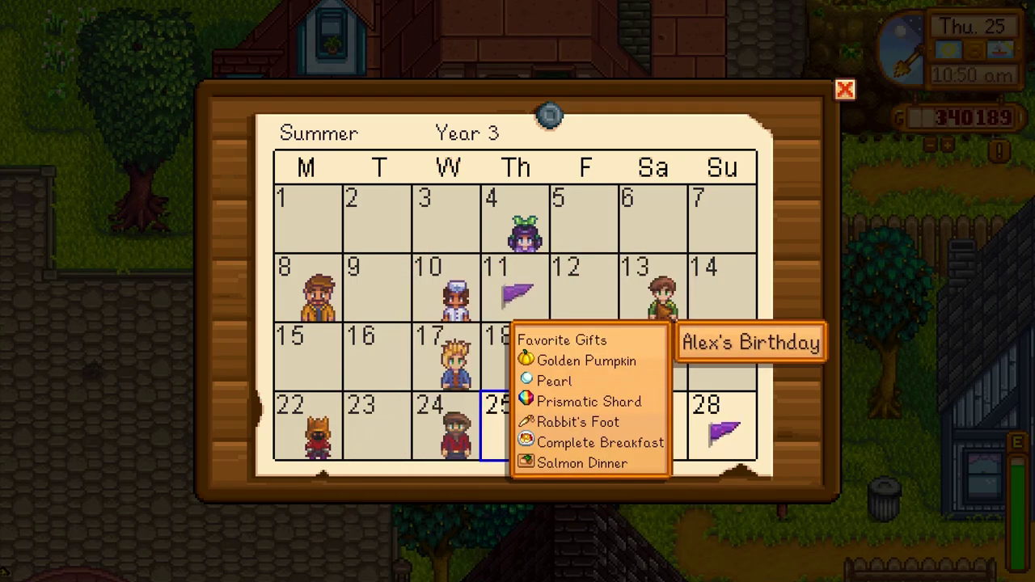
{"action": "mouse_move", "coordinate": [609, 362]}
{"action": "key", "text": "Escape"}
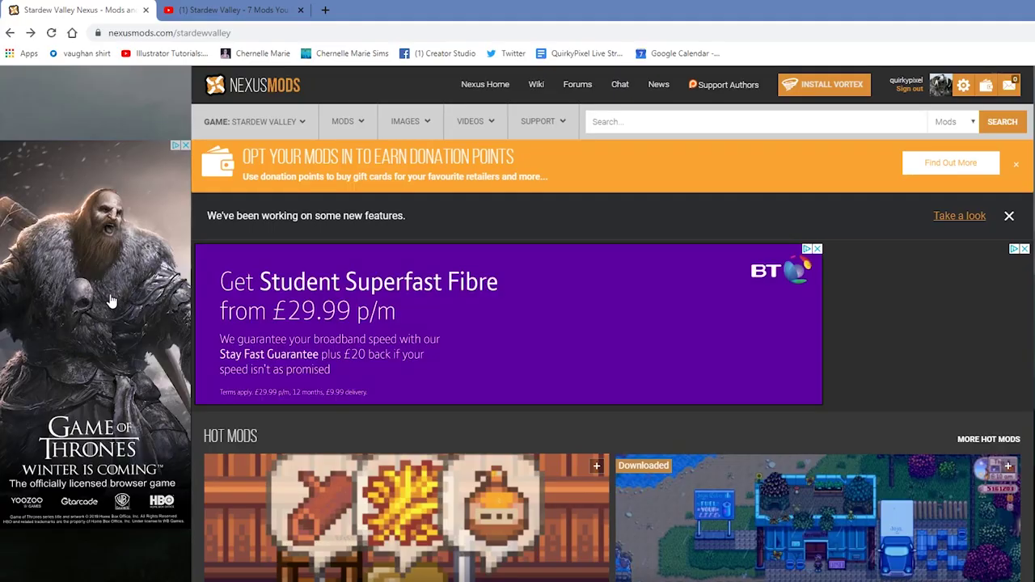
Step: In the browser, search the Stardew Valley section of Nexus Mods for "smapi" and open the SMAPI - Stardew Modding API page
{"action": "left_click", "coordinate": [156, 32]}
{"action": "left_click", "coordinate": [156, 33]}
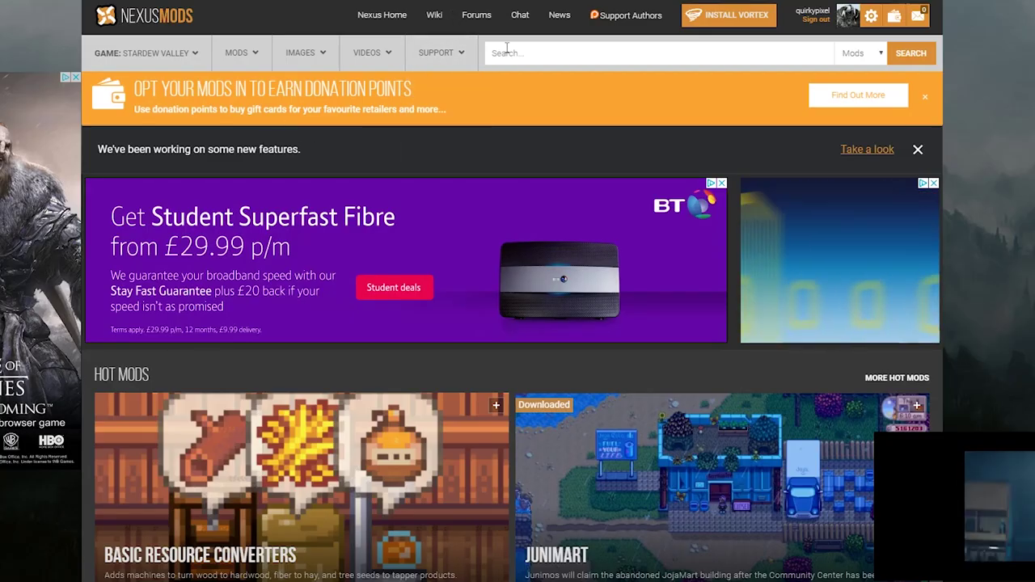
{"action": "left_click", "coordinate": [506, 49]}
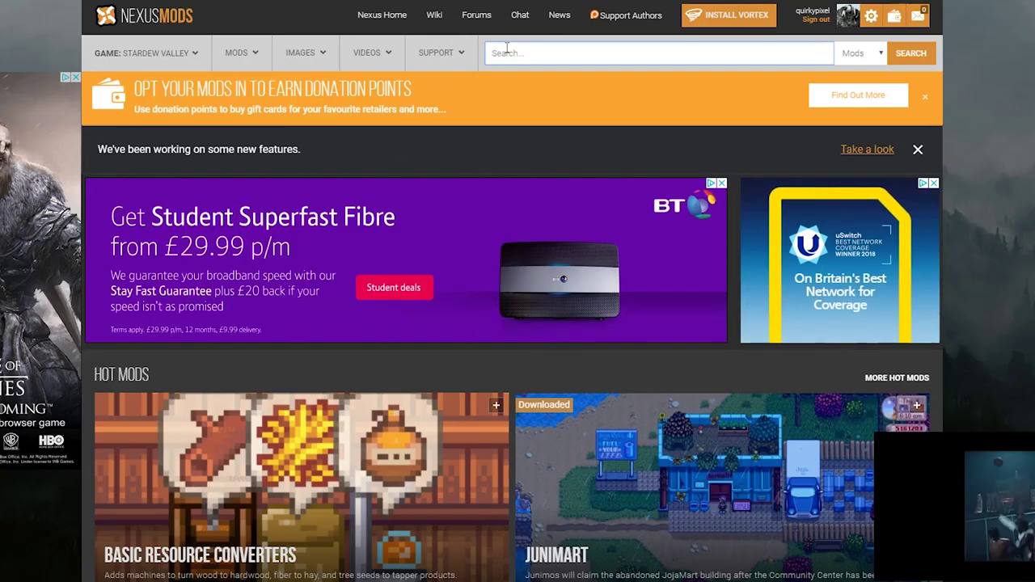
{"action": "type", "text": "sma"}
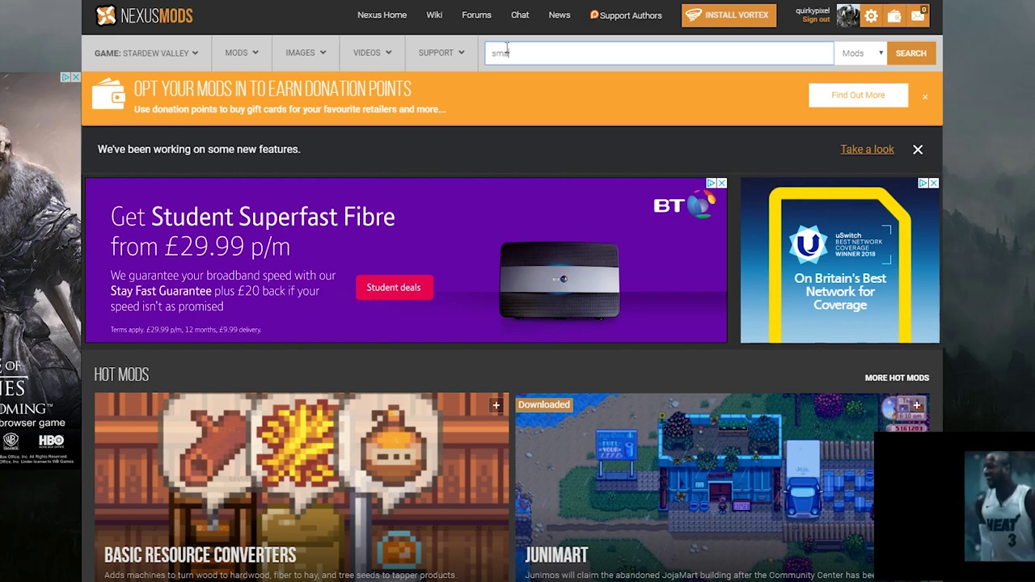
{"action": "type", "text": "pi"}
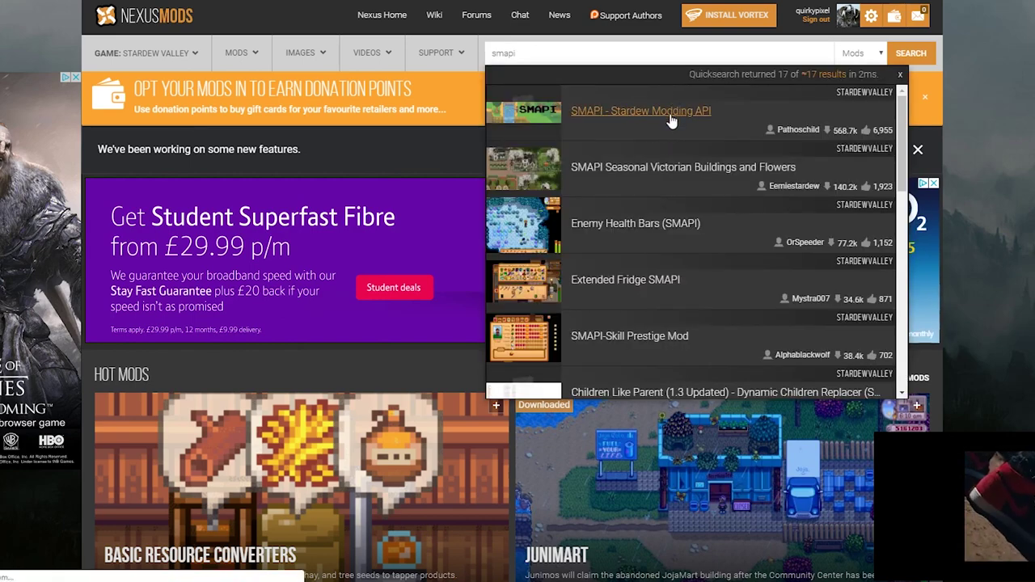
{"action": "left_click", "coordinate": [671, 120]}
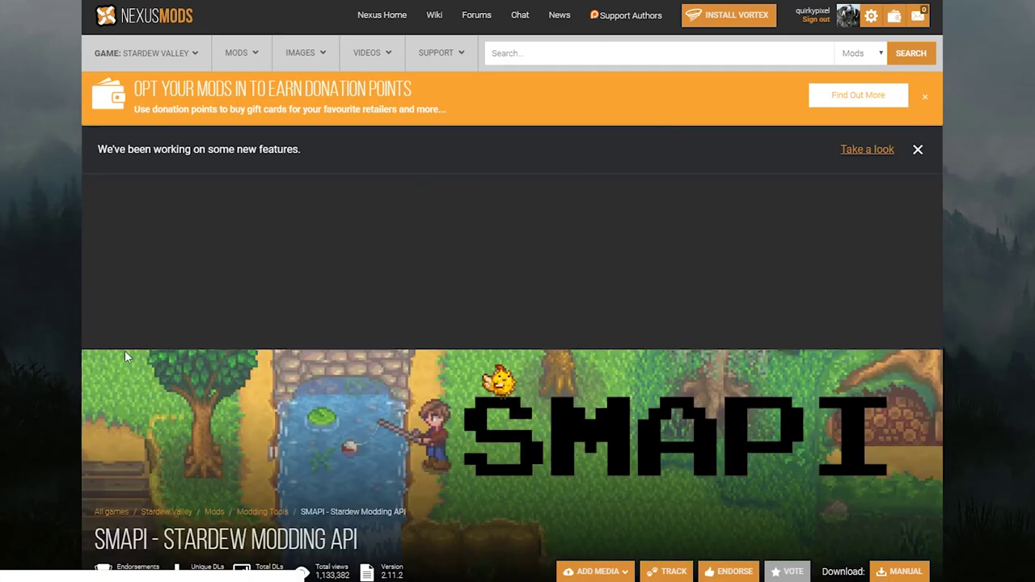
Step: Open the list of downloadable files for the SMAPI mod
{"action": "scroll", "coordinate": [123, 350], "scroll_direction": "down", "scroll_amount": 6}
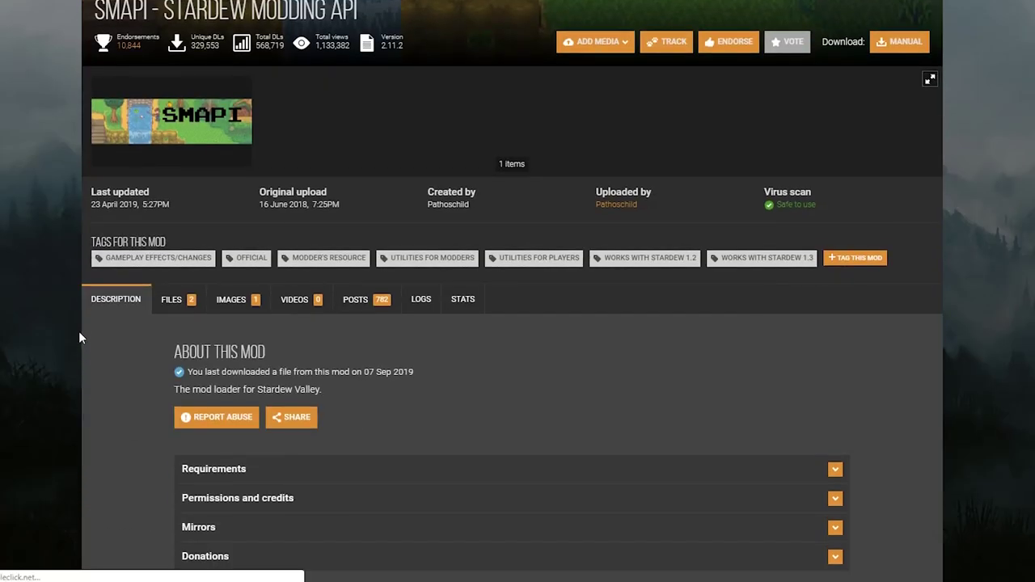
{"action": "scroll", "coordinate": [141, 414], "scroll_direction": "down", "scroll_amount": 3}
{"action": "scroll", "coordinate": [178, 214], "scroll_direction": "up", "scroll_amount": 2}
{"action": "left_click", "coordinate": [172, 233]}
{"action": "scroll", "coordinate": [230, 366], "scroll_direction": "down", "scroll_amount": 1}
{"action": "scroll", "coordinate": [231, 364], "scroll_direction": "up", "scroll_amount": 1}
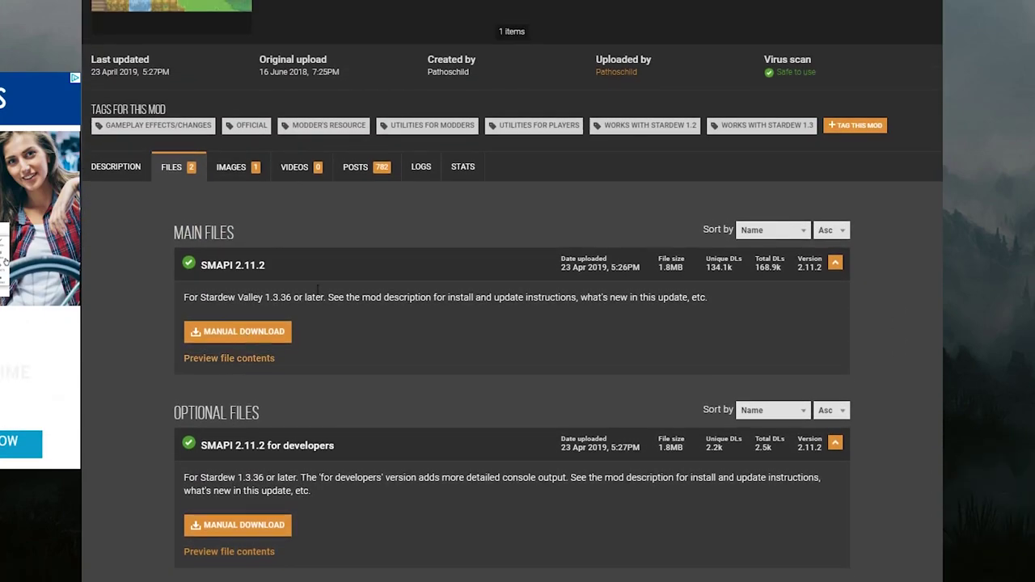
Step: Look over the available files and manually download the main file, SMAPI 2.11.2
{"action": "scroll", "coordinate": [128, 336], "scroll_direction": "down", "scroll_amount": 2}
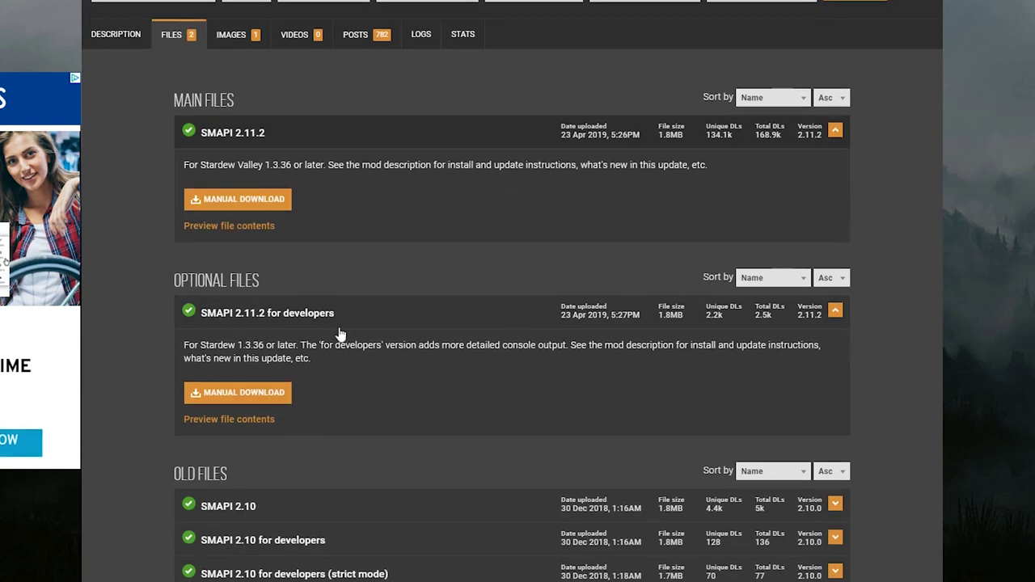
{"action": "scroll", "coordinate": [461, 377], "scroll_direction": "up", "scroll_amount": 4}
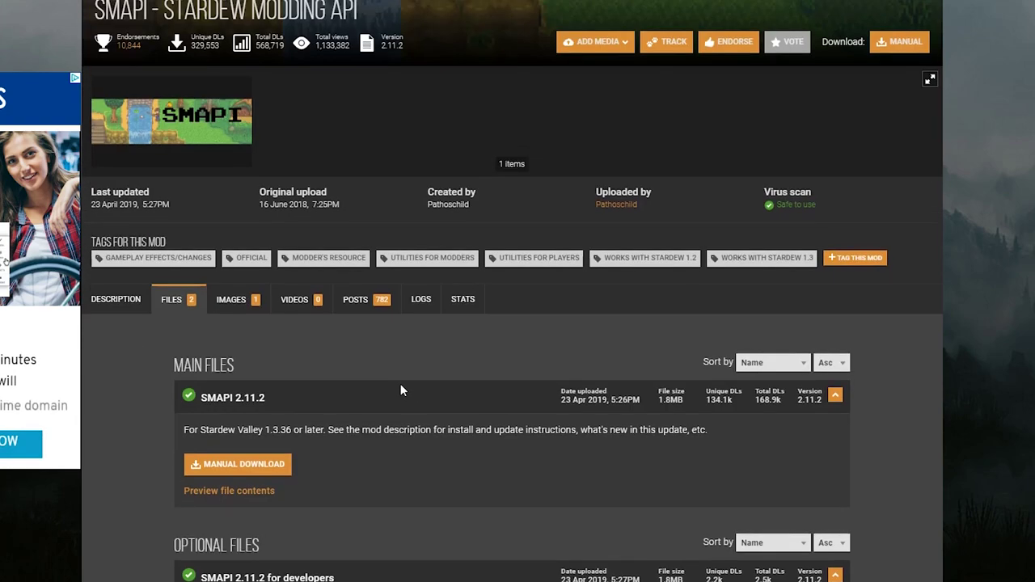
{"action": "left_click", "coordinate": [259, 465]}
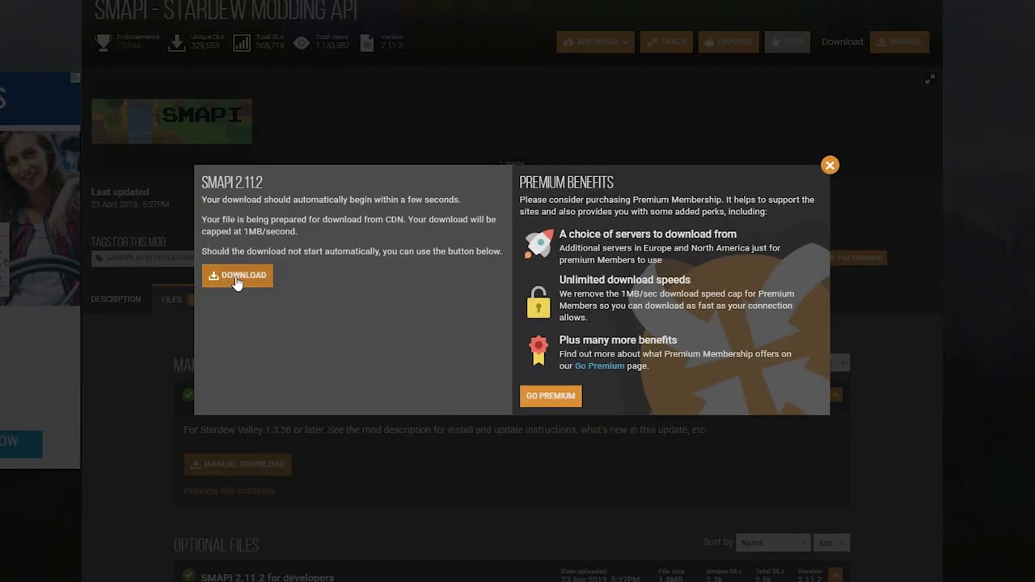
{"action": "left_click", "coordinate": [237, 277]}
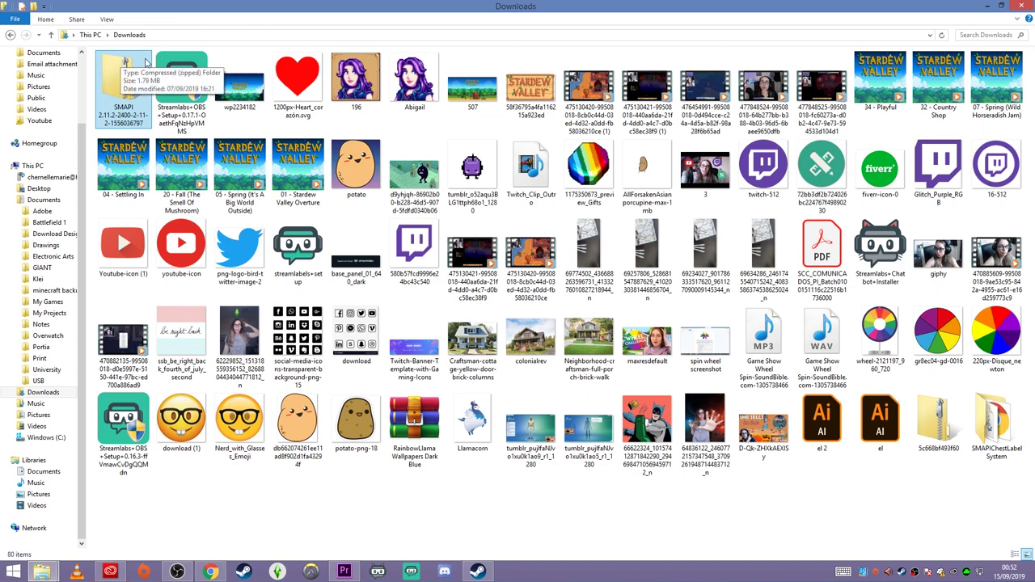
Step: Switch to File Explorer, open a second maximized window and go to Program Files (x86) on the C: drive
{"action": "mouse_move", "coordinate": [41, 572]}
{"action": "left_click", "coordinate": [188, 512]}
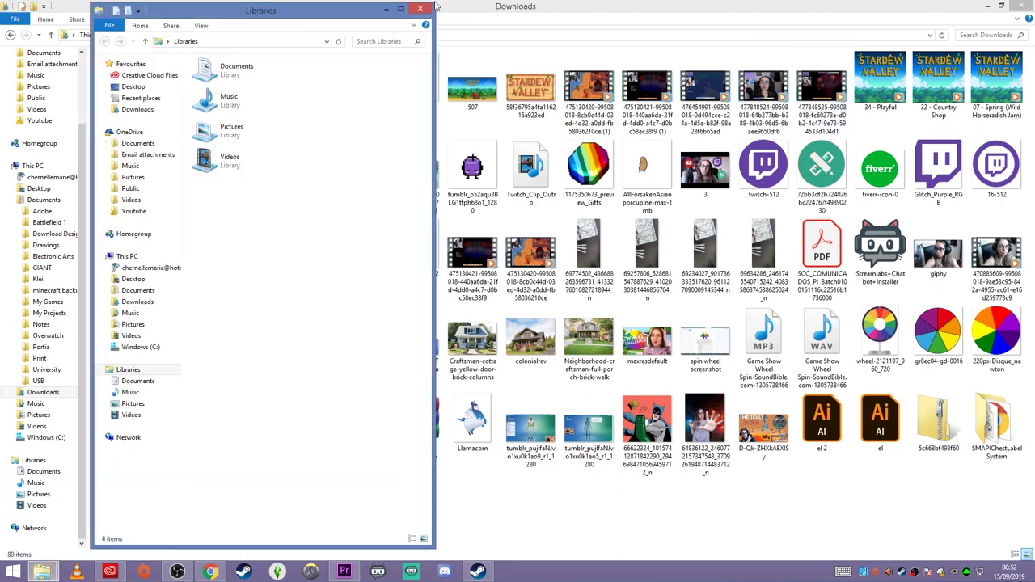
{"action": "left_click", "coordinate": [400, 8]}
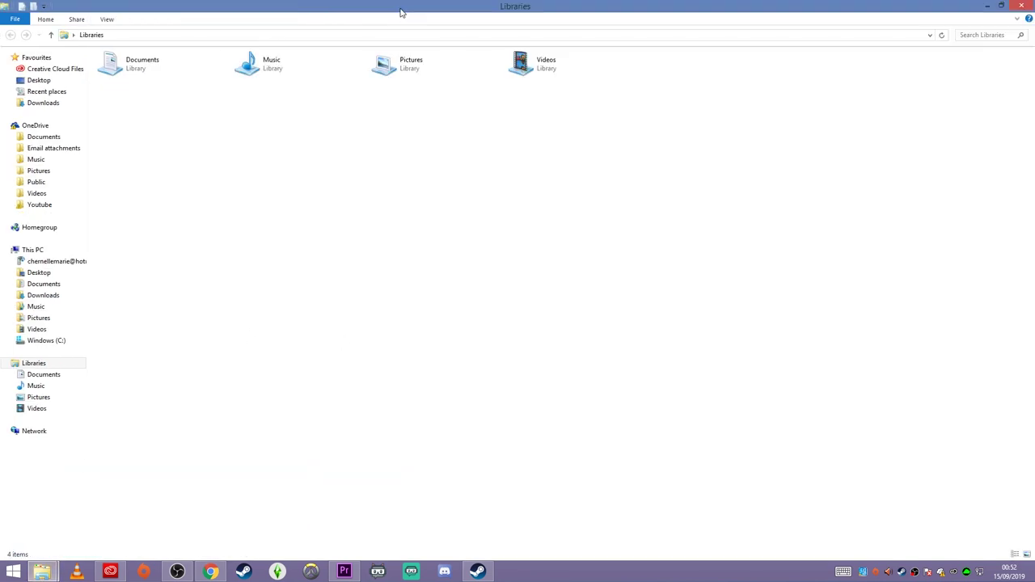
{"action": "left_click", "coordinate": [36, 340]}
{"action": "left_click", "coordinate": [125, 105]}
{"action": "double_click", "coordinate": [122, 105]}
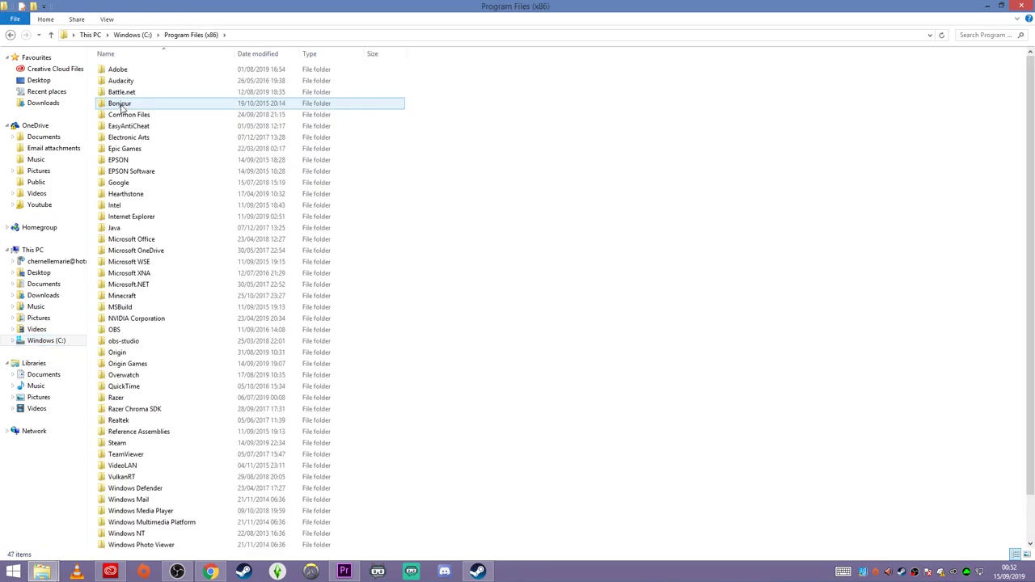
Step: Go into the Stardew Valley game folder under Steam\steamapps\common
{"action": "scroll", "coordinate": [148, 339], "scroll_direction": "down", "scroll_amount": 2}
{"action": "double_click", "coordinate": [156, 400]}
{"action": "double_click", "coordinate": [136, 309]}
{"action": "left_click", "coordinate": [142, 73]}
{"action": "double_click", "coordinate": [141, 73]}
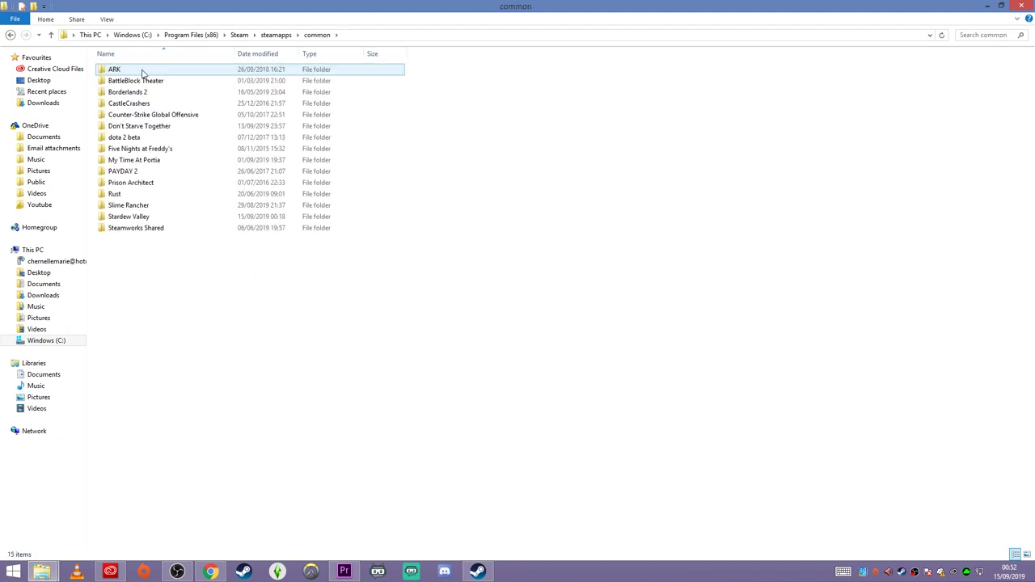
{"action": "double_click", "coordinate": [148, 216]}
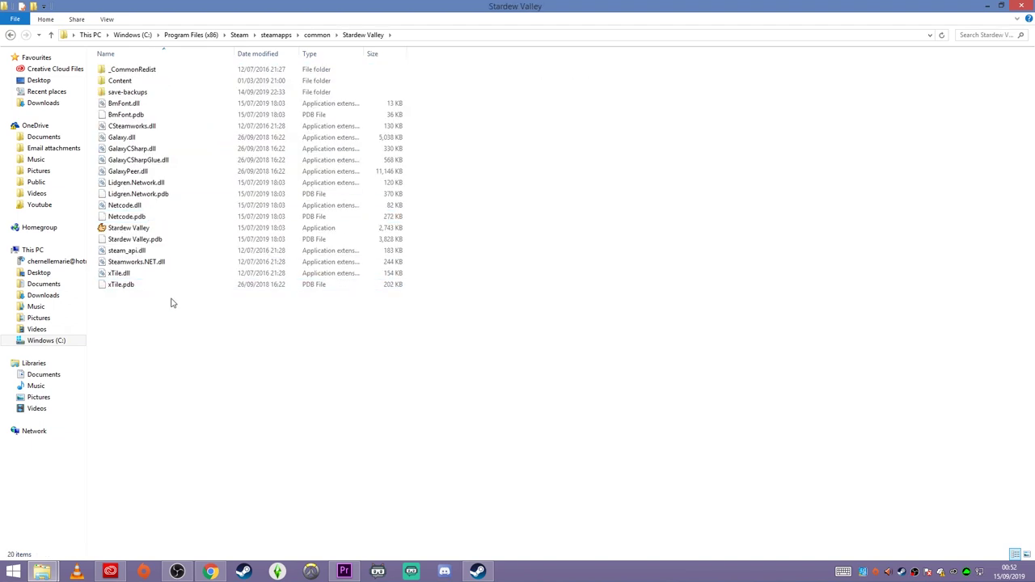
Step: Bring up the Downloads folder as a smaller window over the game folder and open WinRAR's extraction options for the SMAPI 2.11.2 archive
{"action": "left_click", "coordinate": [44, 573]}
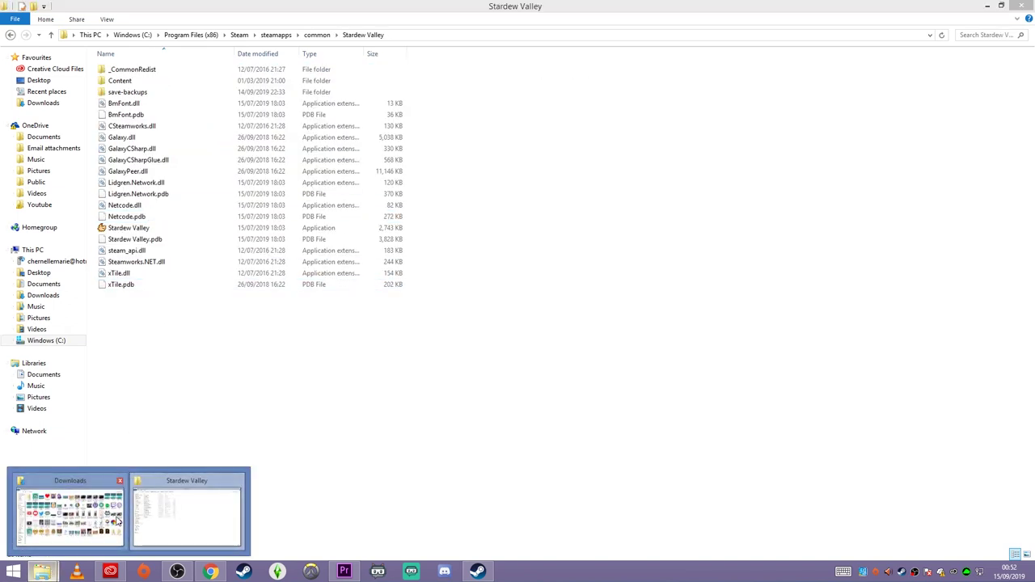
{"action": "left_click", "coordinate": [86, 522]}
{"action": "double_click", "coordinate": [182, 10]}
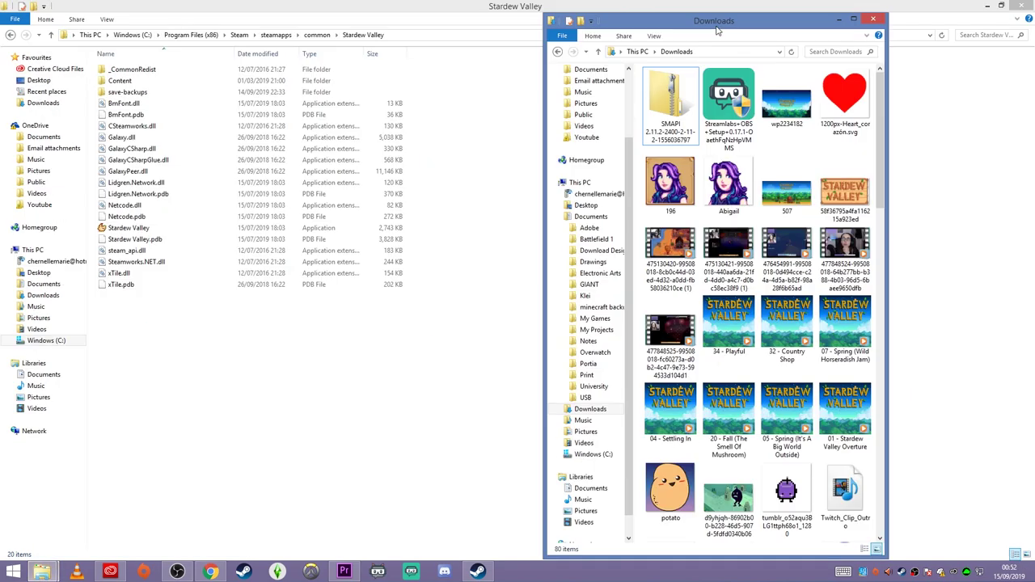
{"action": "left_click", "coordinate": [675, 101]}
{"action": "right_click", "coordinate": [677, 101]}
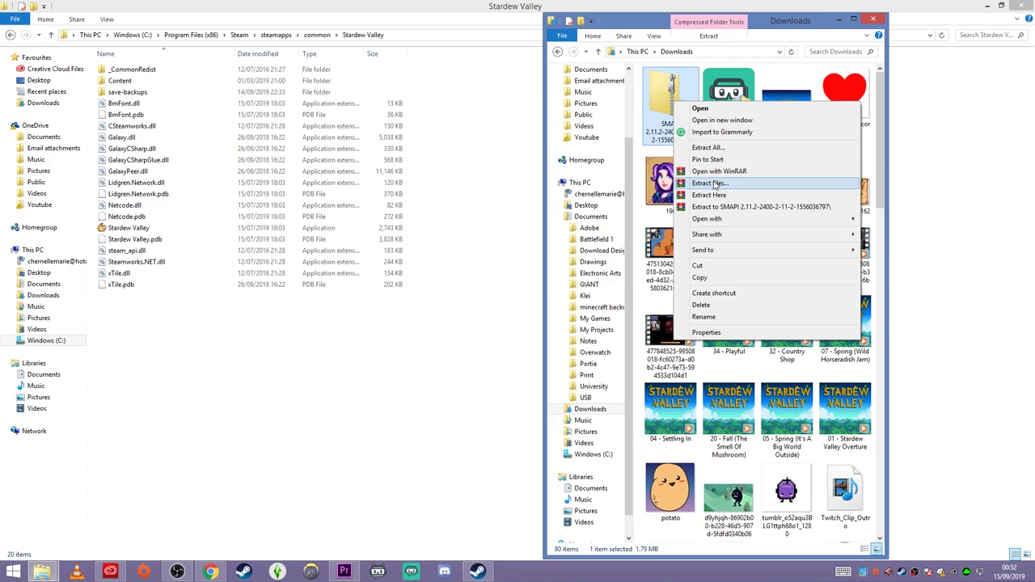
{"action": "left_click", "coordinate": [715, 185]}
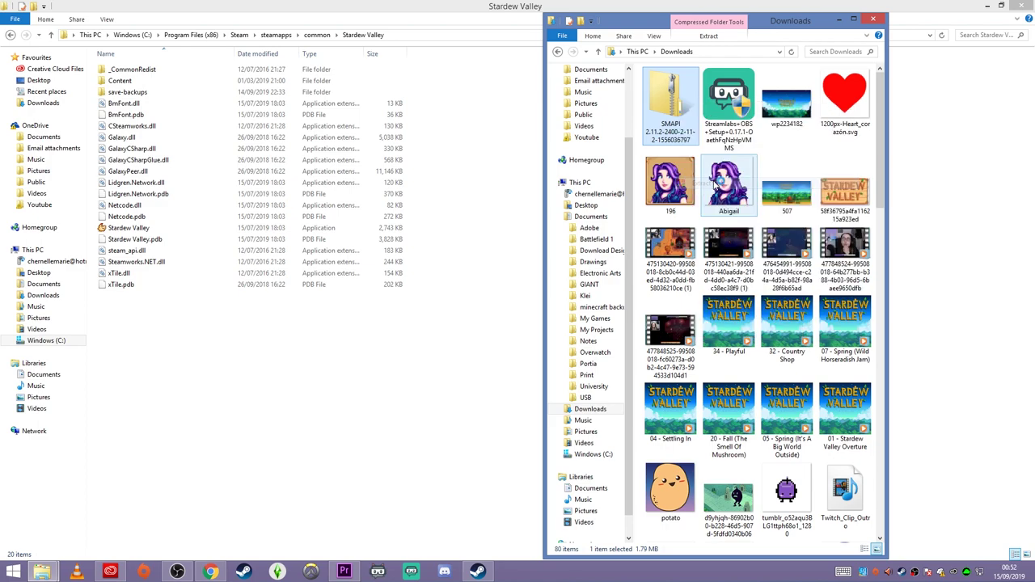
Step: Copy the game folder's path into the extraction destination and extract the archive to C:\Program Files (x86)\Steam\steamapps\common\Stardew Valley
{"action": "left_click", "coordinate": [414, 35]}
{"action": "key", "text": "ctrl+c"}
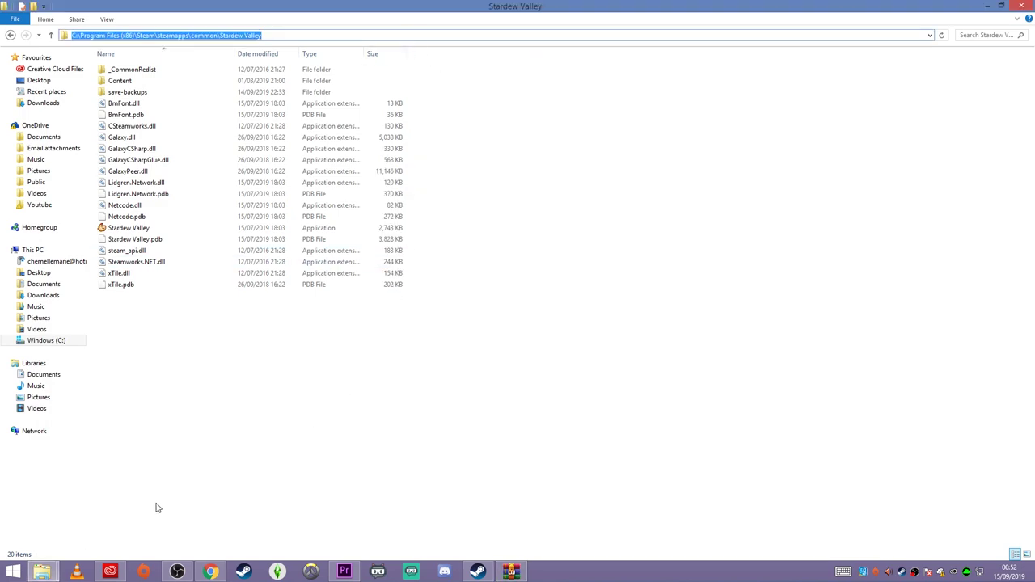
{"action": "key", "text": "alt+Tab"}
{"action": "key", "text": "ctrl+v"}
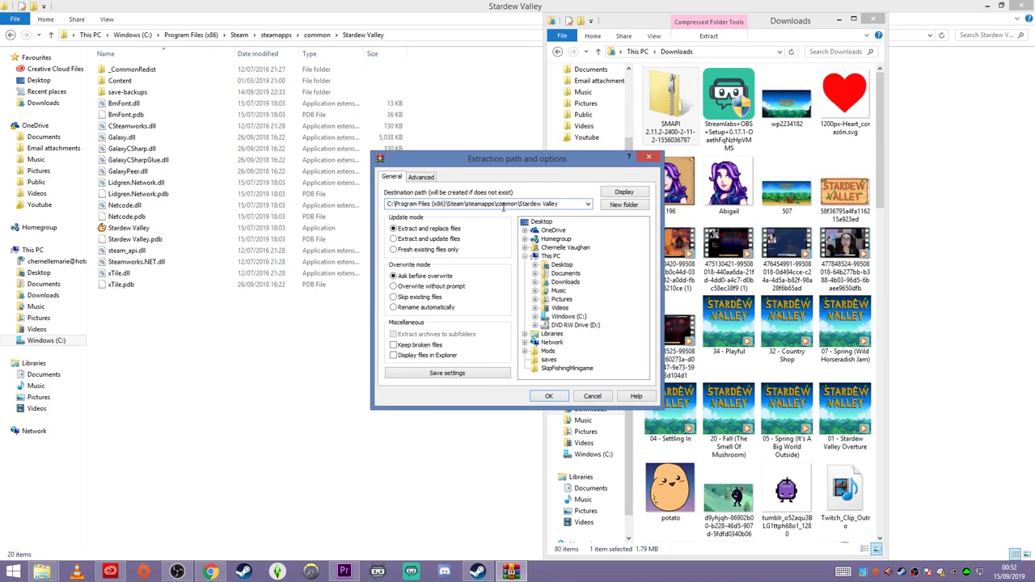
{"action": "left_click", "coordinate": [547, 396]}
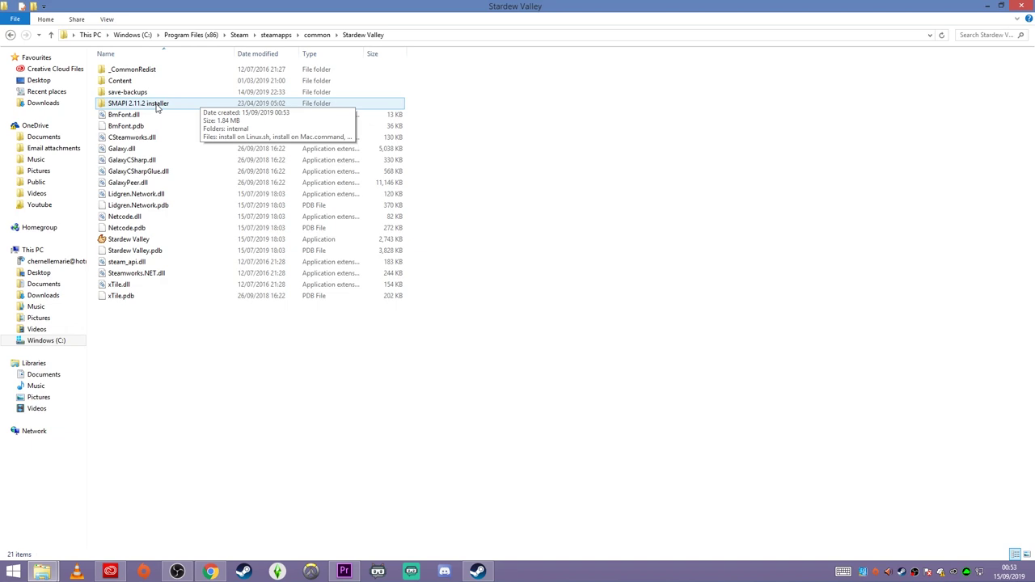
Step: Run "install on Windows" from the SMAPI 2.11.2 installer folder and choose option 1 to install SMAPI
{"action": "double_click", "coordinate": [138, 104]}
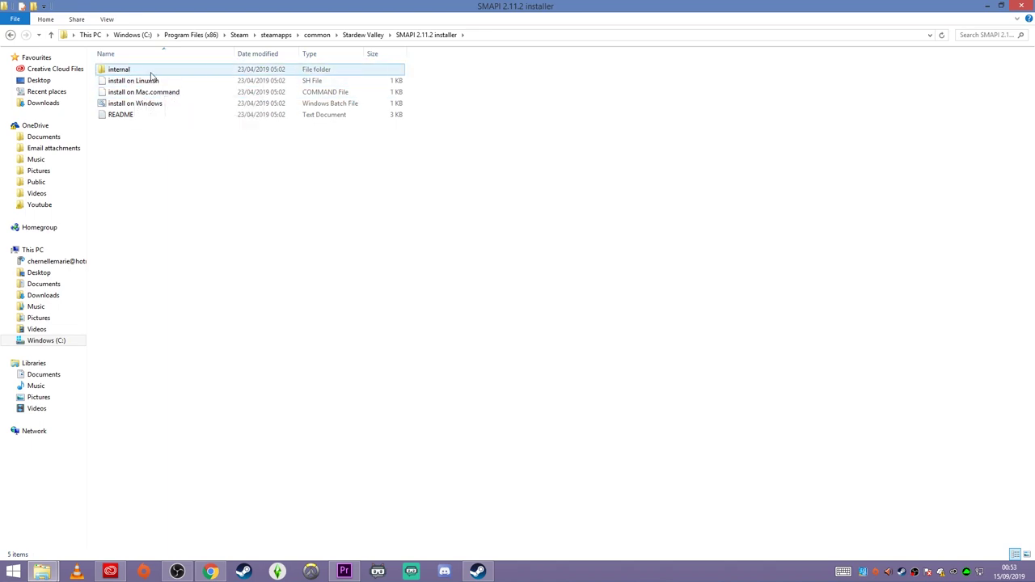
{"action": "left_click", "coordinate": [141, 106]}
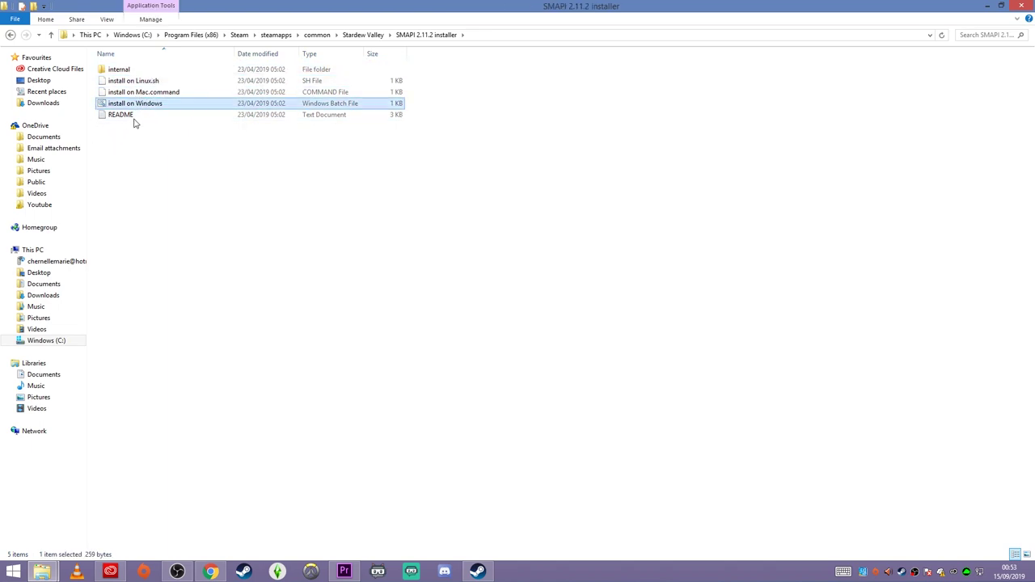
{"action": "double_click", "coordinate": [136, 104]}
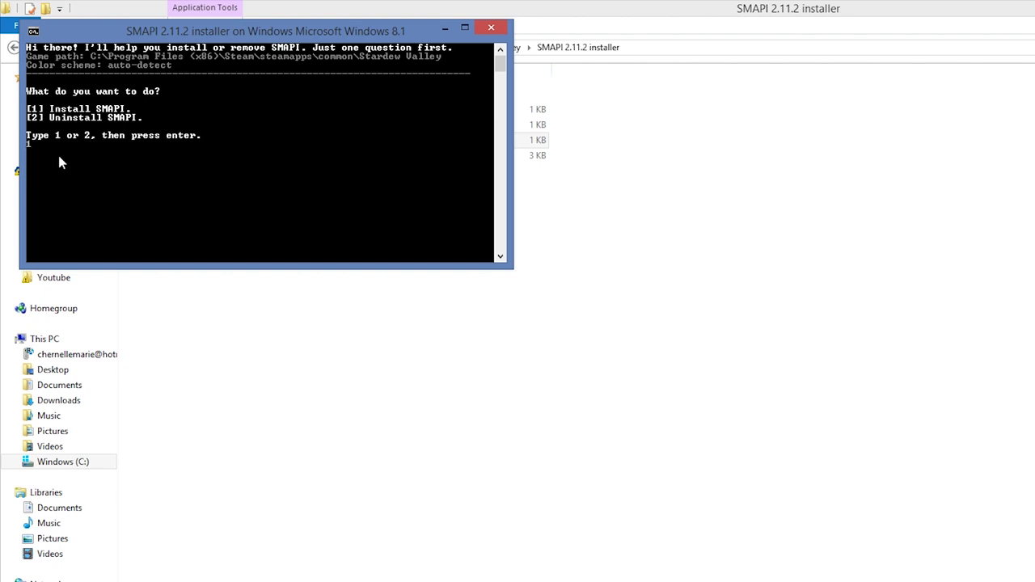
{"action": "type", "text": "1"}
{"action": "key", "text": "Return"}
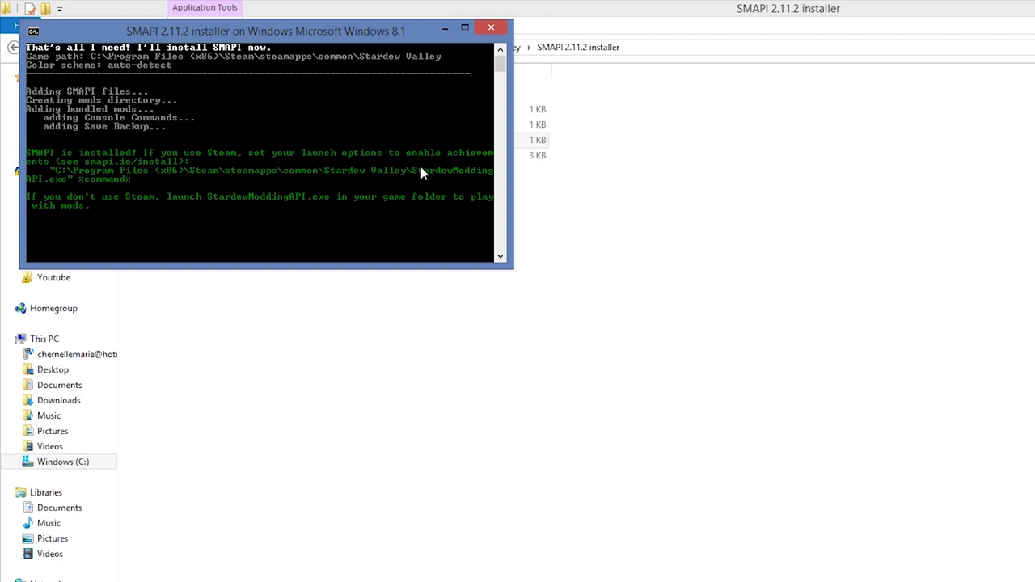
Step: Switch to Steam and open the launch options in Stardew Valley's properties
{"action": "left_click_drag", "start_coordinate": [243, 29], "coordinate": [377, 81]}
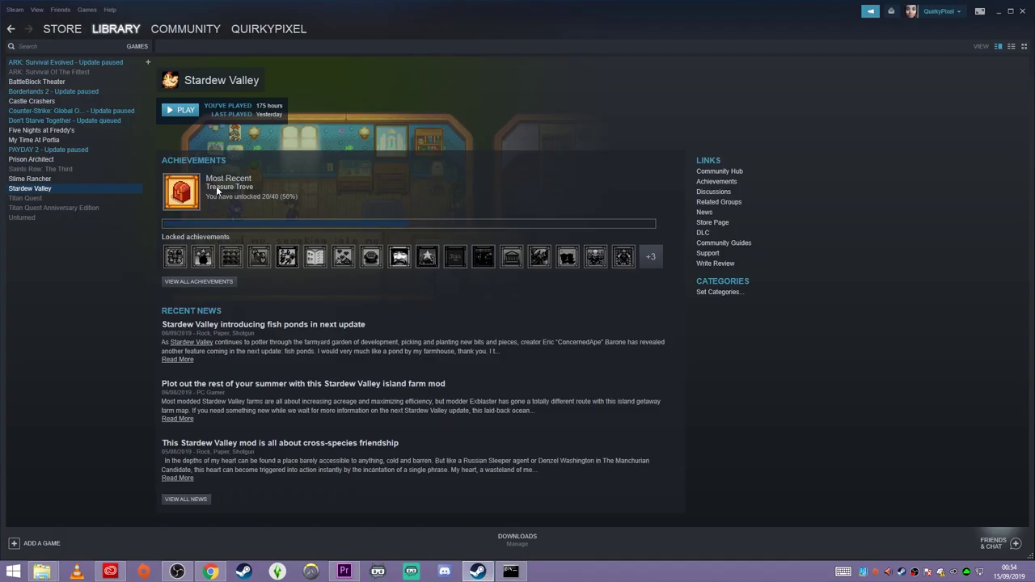
{"action": "right_click", "coordinate": [31, 189]}
{"action": "left_click", "coordinate": [65, 200]}
{"action": "right_click", "coordinate": [72, 191]}
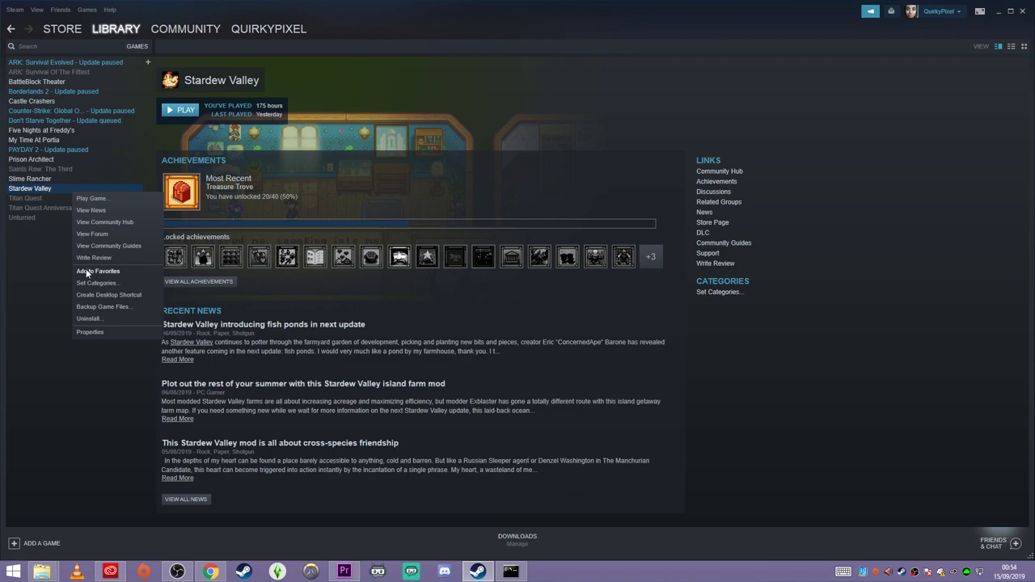
{"action": "left_click", "coordinate": [89, 332]}
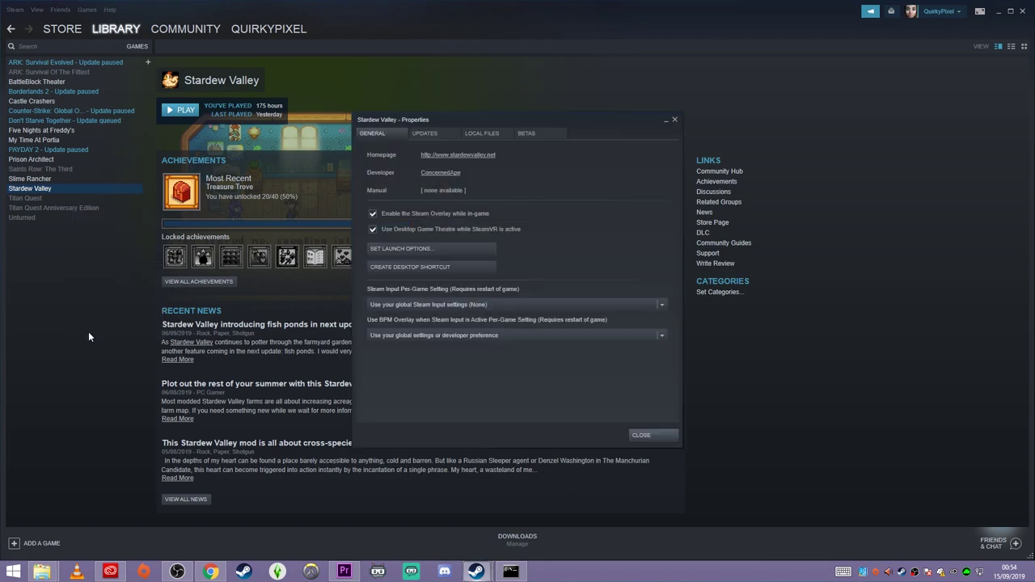
{"action": "left_click", "coordinate": [404, 249]}
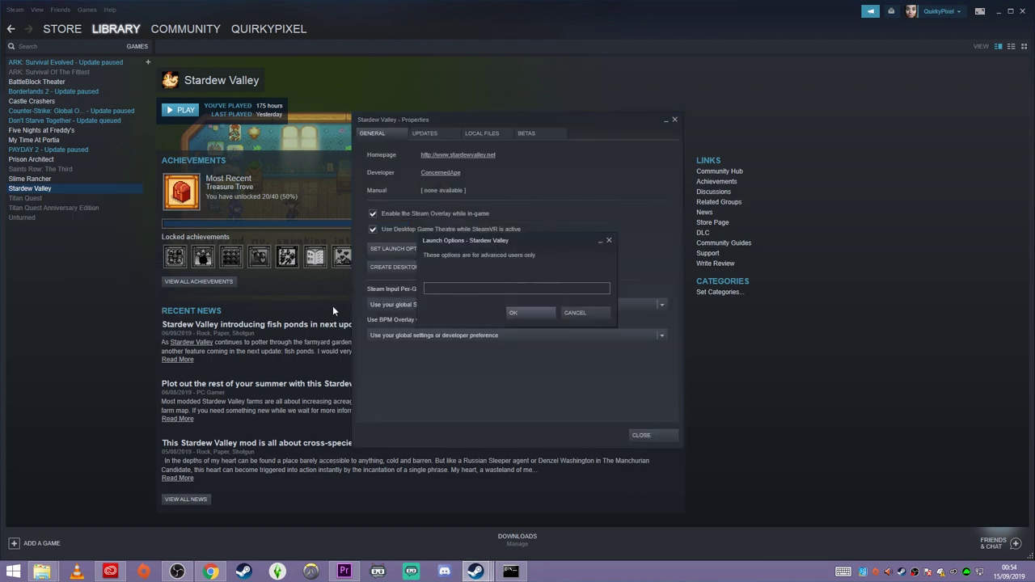
Step: Set the launch options to the installer's "C:\Program Files (x86)\Steam\steamapps\common\Stardew Valley\StardewModdingAPI.exe" %command%, confirm, and close the properties
{"action": "left_click", "coordinate": [510, 572]}
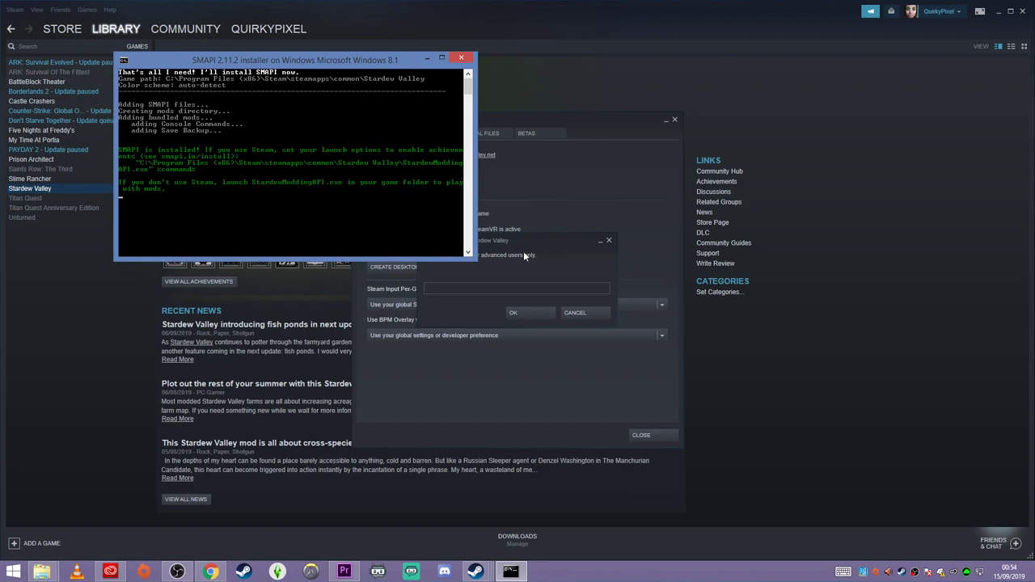
{"action": "left_click", "coordinate": [528, 287]}
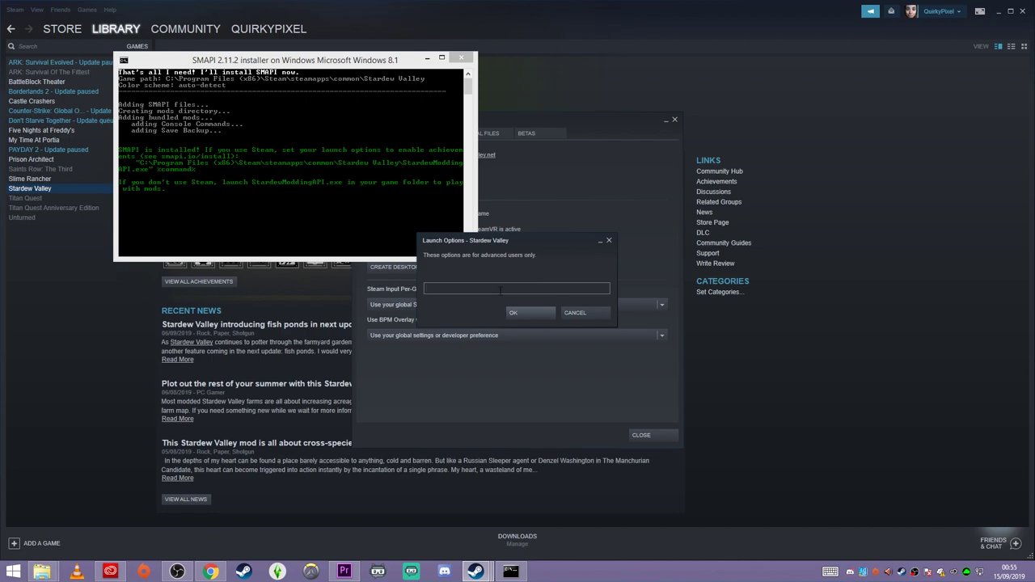
{"action": "key", "text": "ctrl+v"}
{"action": "left_click", "coordinate": [540, 317]}
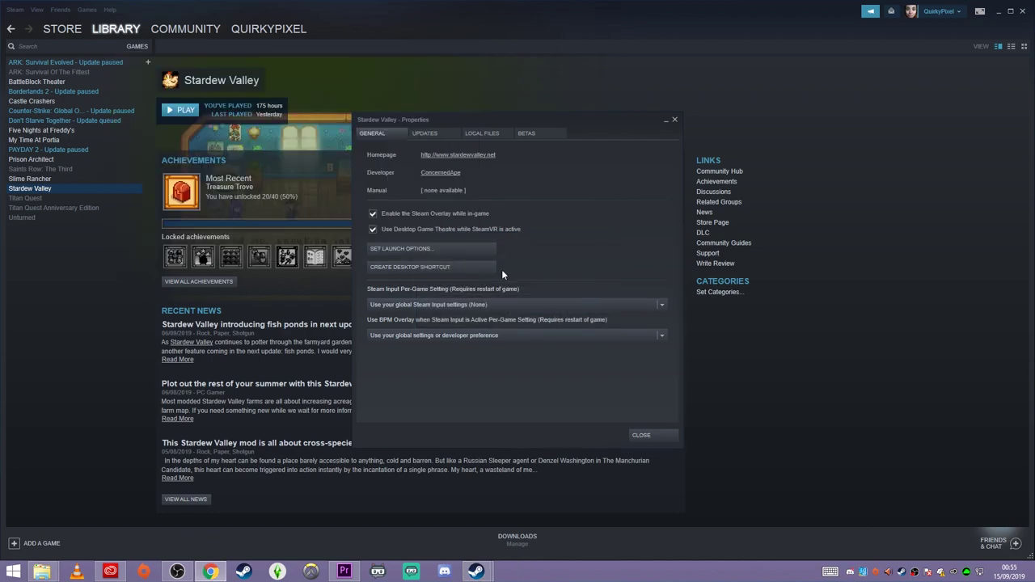
{"action": "left_click", "coordinate": [661, 438]}
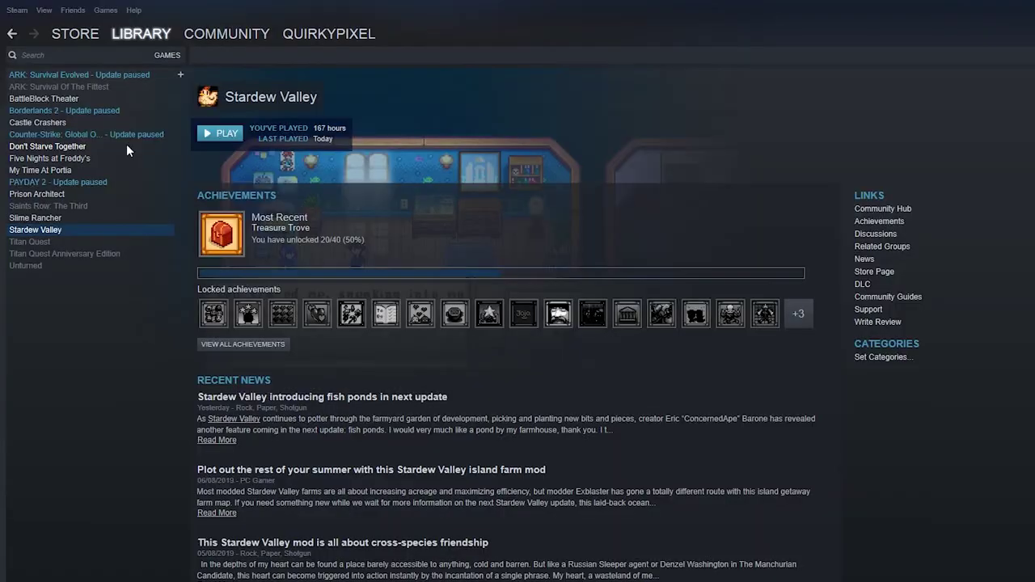
Step: Launch Stardew Valley from the Steam library and exit the game from its title screen
{"action": "left_click", "coordinate": [213, 134]}
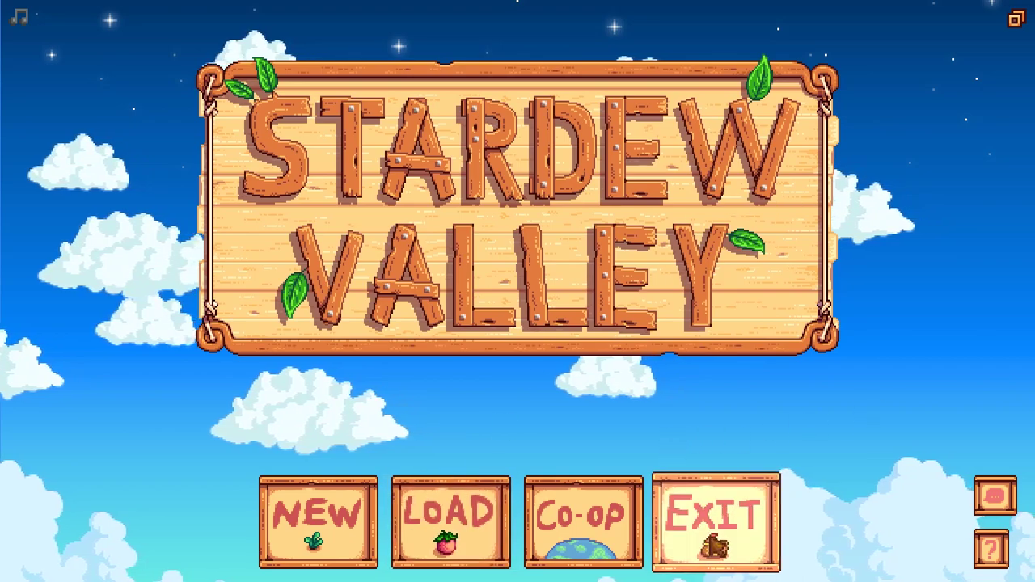
{"action": "left_click", "coordinate": [713, 524]}
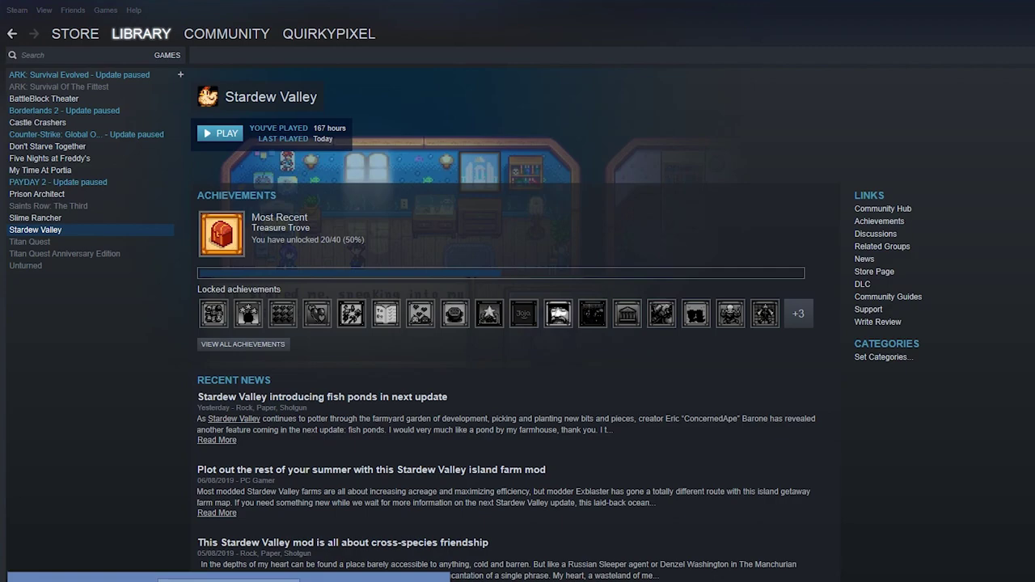
Step: Switch to File Explorer and position the separate Mods folder window over the Stardew Valley game folder
{"action": "key", "text": "alt+Tab"}
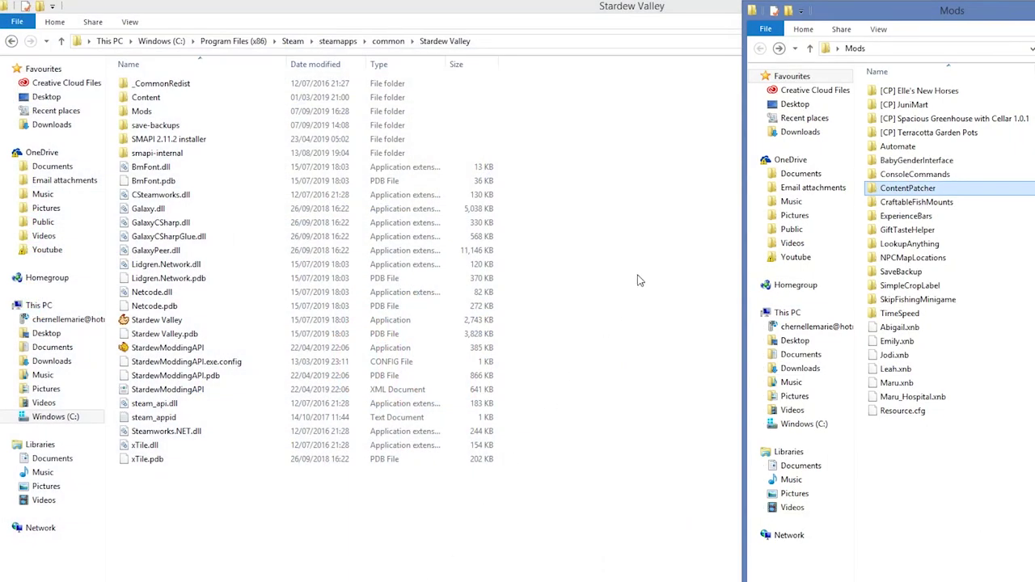
{"action": "left_click_drag", "start_coordinate": [856, 15], "coordinate": [768, 15]}
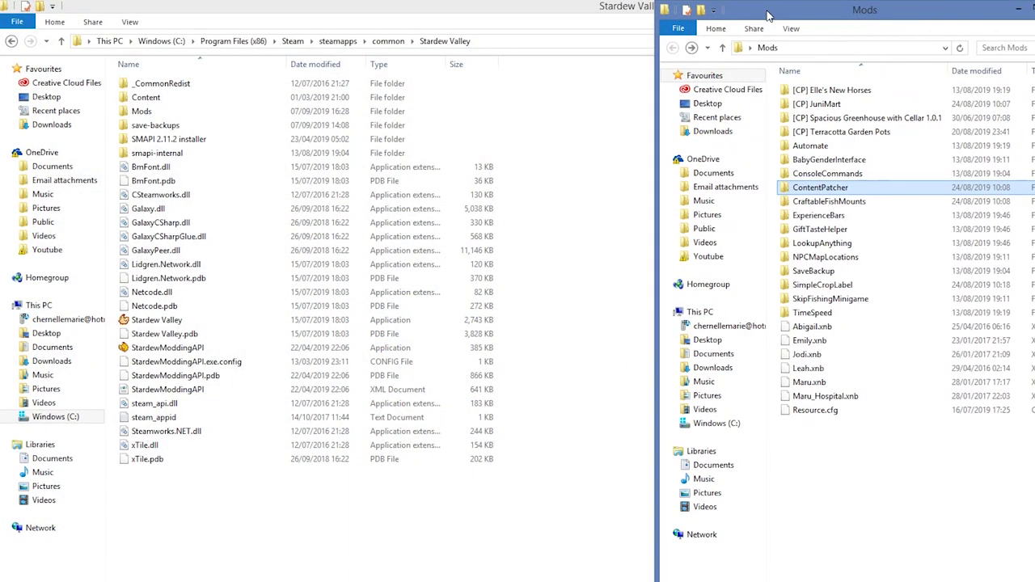
{"action": "left_click", "coordinate": [1031, 7]}
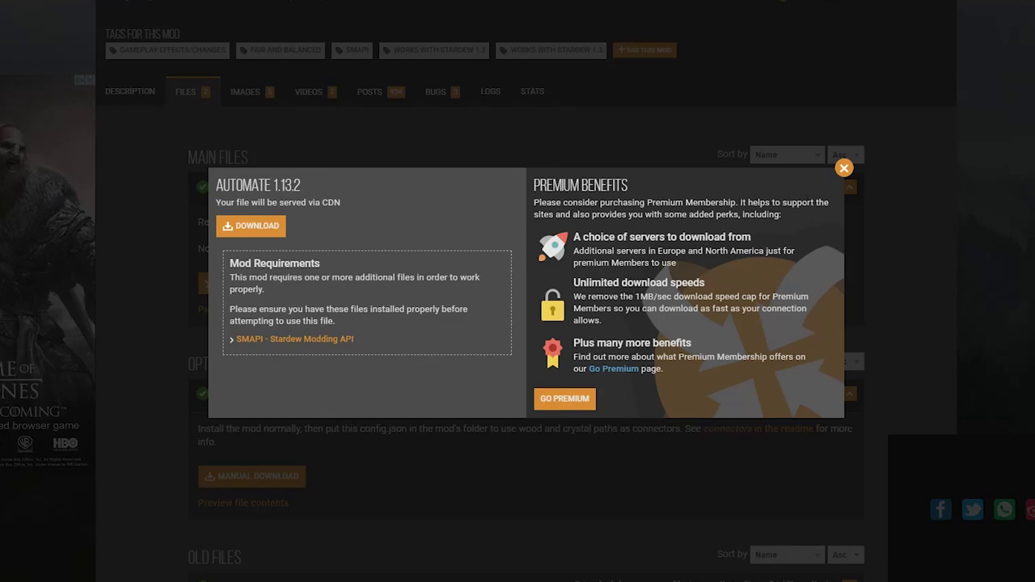
Step: Dismiss the Automate download prompt, search Nexus Mods for "spacious", and open the Spacious Greenhouse mod page
{"action": "left_click", "coordinate": [843, 167]}
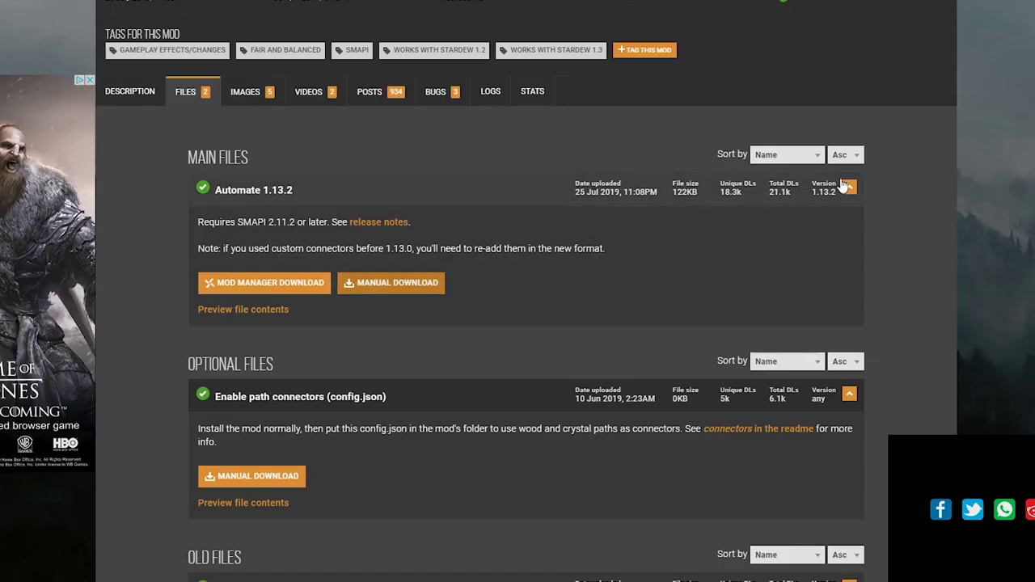
{"action": "scroll", "coordinate": [622, 99], "scroll_direction": "up", "scroll_amount": 10}
{"action": "left_click", "coordinate": [606, 54]}
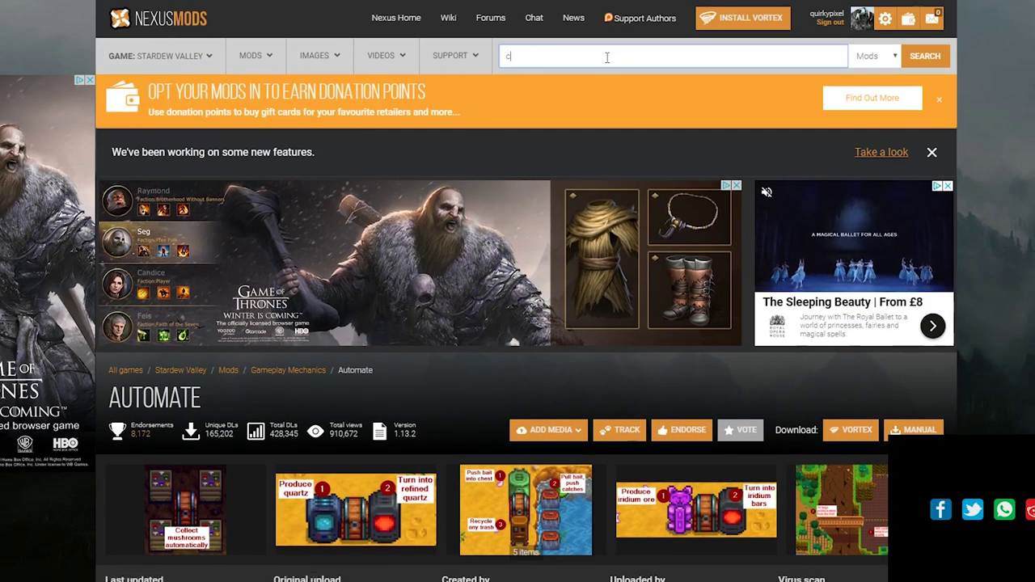
{"action": "mouse_move", "coordinate": [484, 61]}
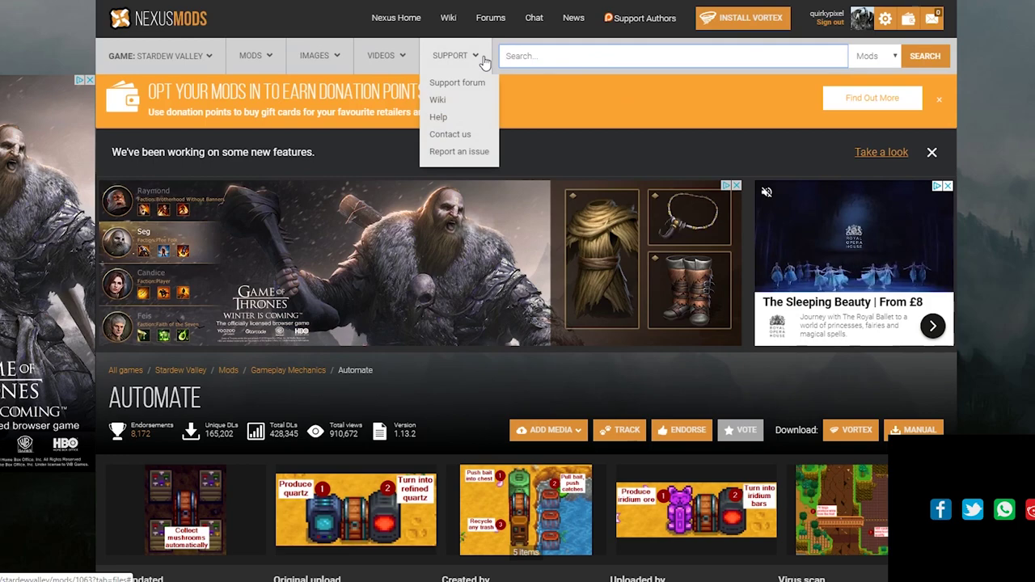
{"action": "type", "text": "spacious"}
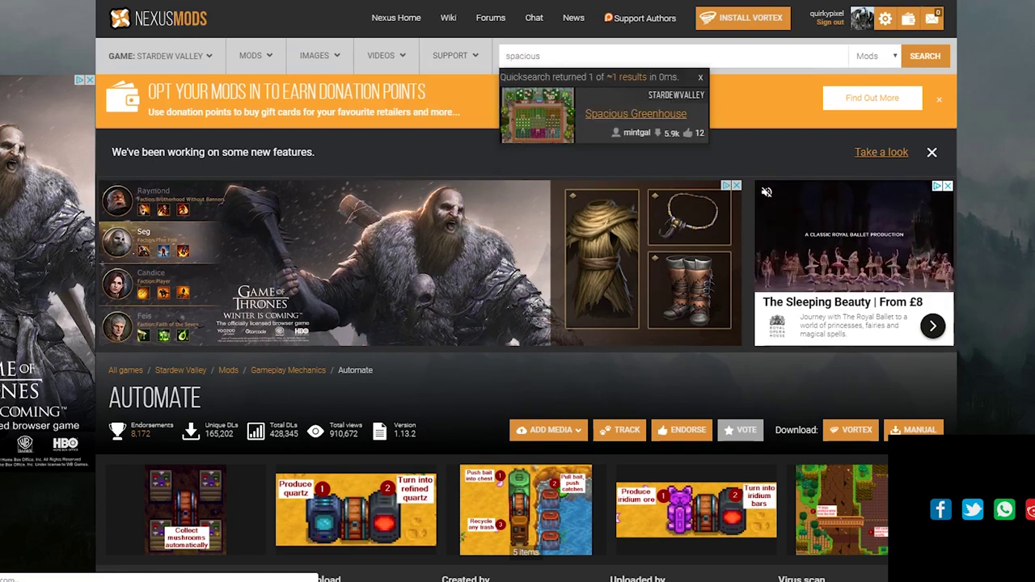
{"action": "left_click", "coordinate": [547, 121]}
Step: Expand the Spacious Greenhouse mod's requirements and open the required Content Patcher mod
{"action": "scroll", "coordinate": [26, 387], "scroll_direction": "down", "scroll_amount": 3}
{"action": "scroll", "coordinate": [26, 388], "scroll_direction": "down", "scroll_amount": 3}
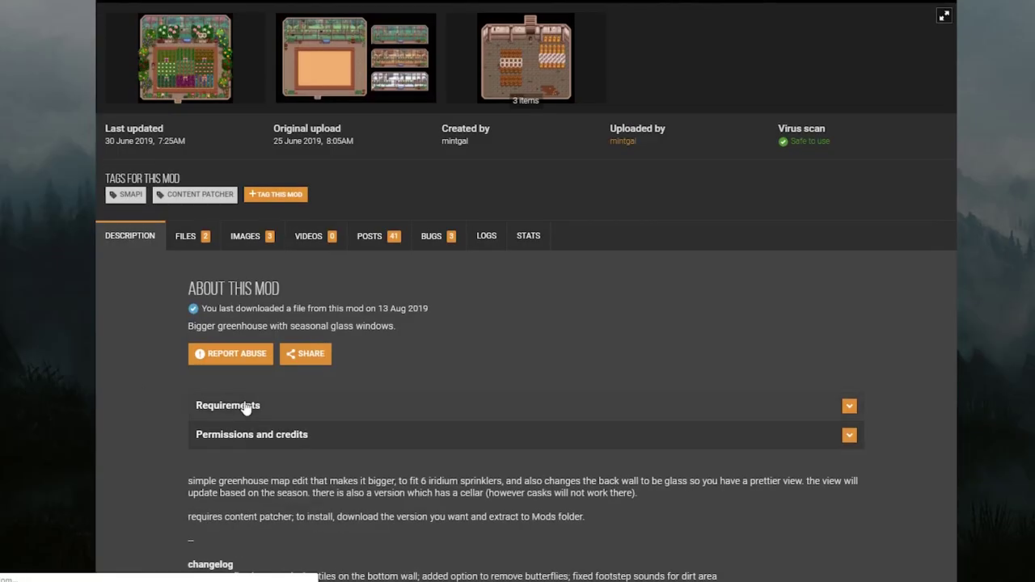
{"action": "left_click", "coordinate": [248, 406]}
{"action": "scroll", "coordinate": [130, 403], "scroll_direction": "down", "scroll_amount": 3}
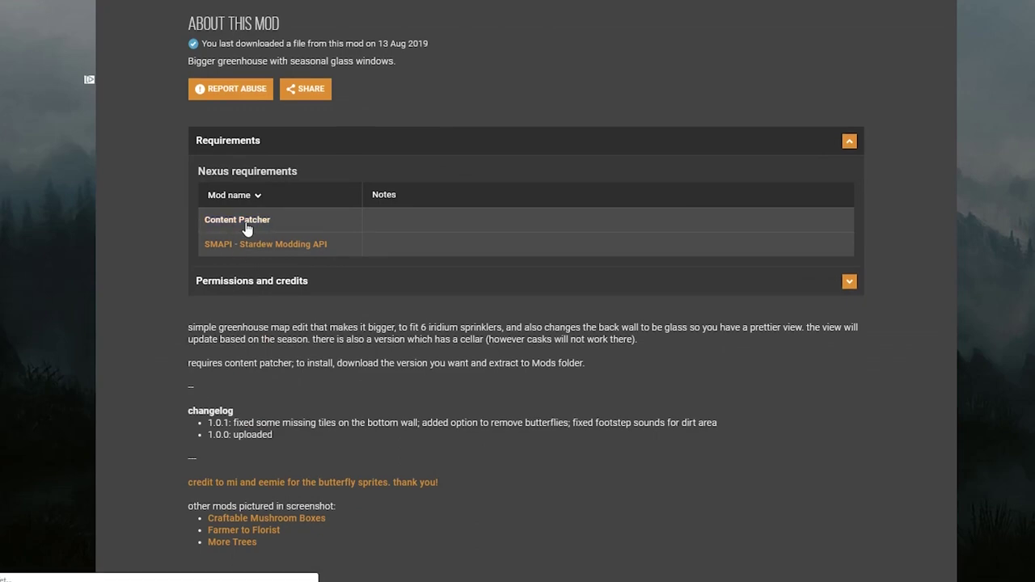
{"action": "left_click", "coordinate": [220, 235]}
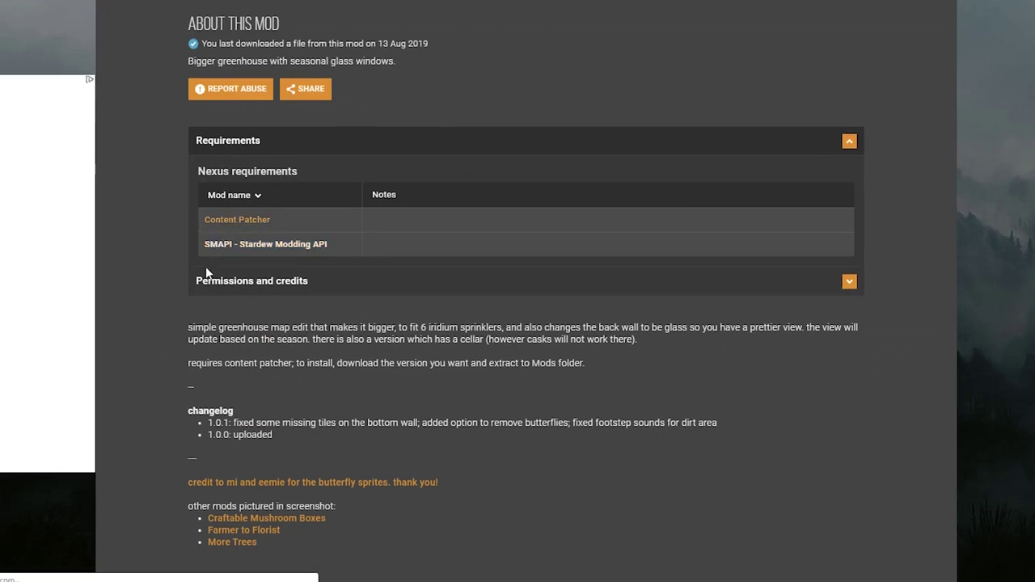
Step: Download the Content Patcher 1.9.2 main file manually from the mod's files
{"action": "scroll", "coordinate": [34, 337], "scroll_direction": "down", "scroll_amount": 3}
{"action": "scroll", "coordinate": [34, 336], "scroll_direction": "down", "scroll_amount": 4}
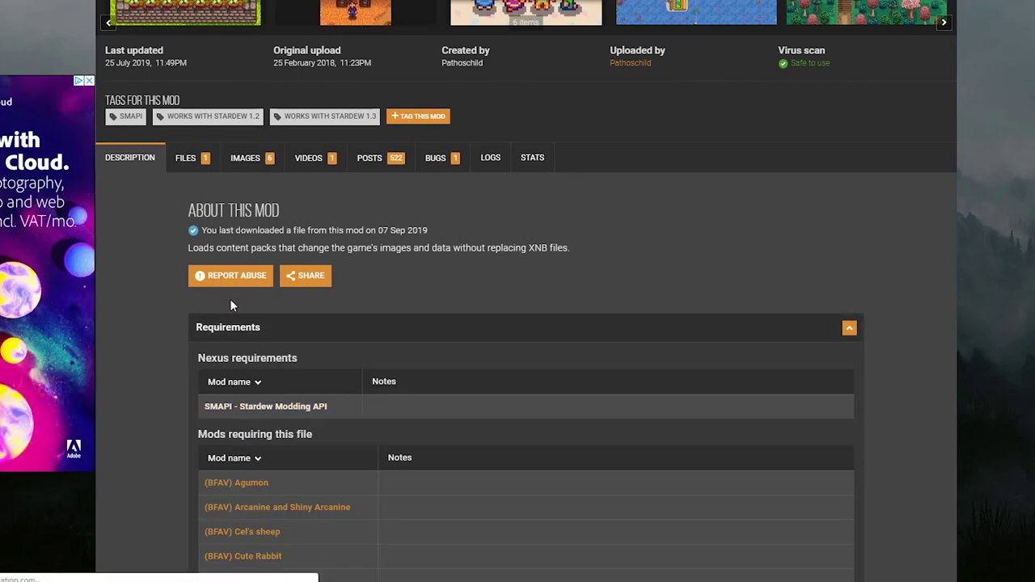
{"action": "left_click", "coordinate": [181, 161]}
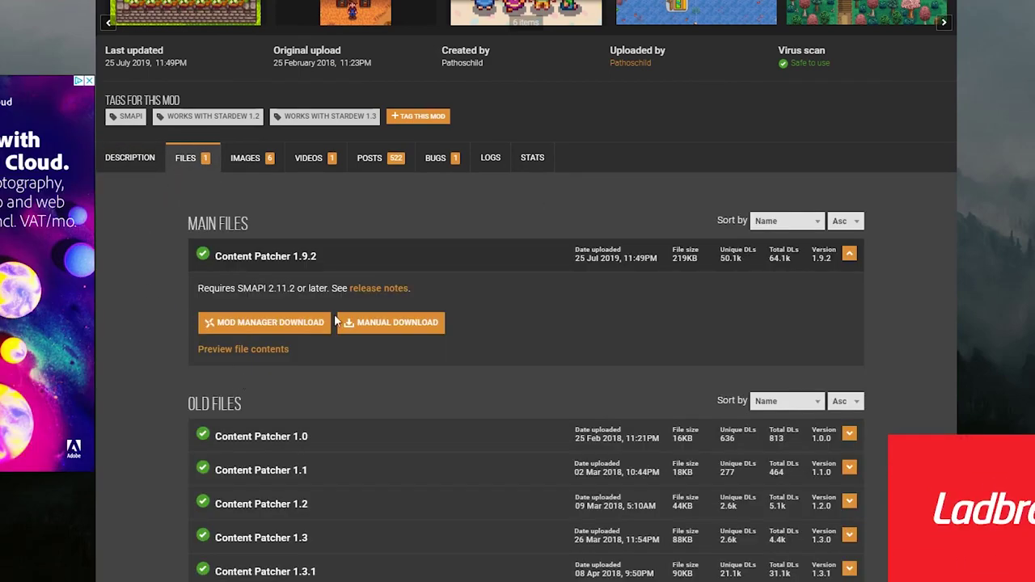
{"action": "left_click", "coordinate": [395, 328]}
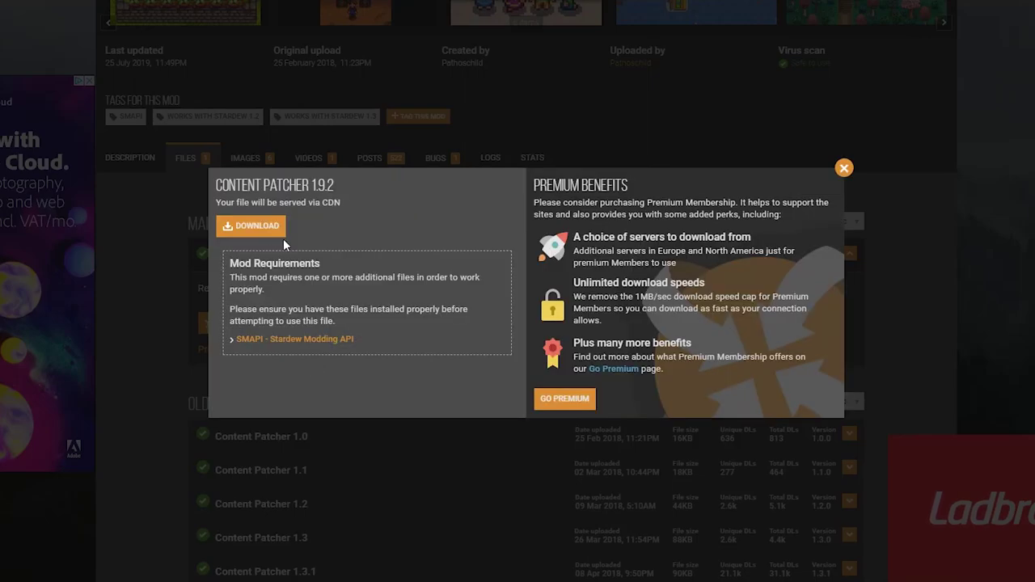
{"action": "left_click", "coordinate": [262, 229]}
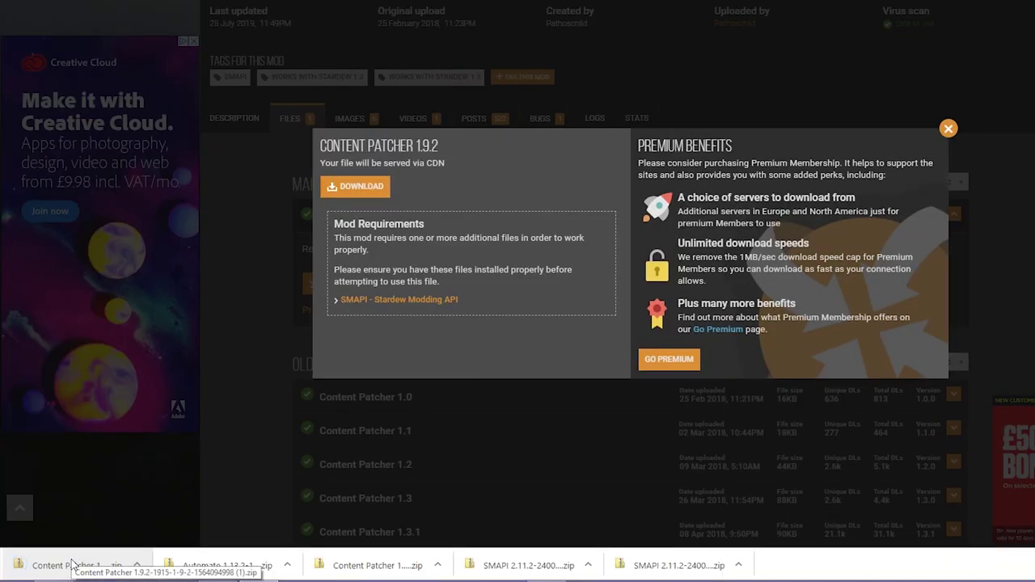
Step: Bring up the game's Mods folder beside Downloads and open WinRAR's extraction options for the newest Content Patcher 1.9.2 archive
{"action": "left_click_drag", "start_coordinate": [71, 563], "coordinate": [184, 109]}
{"action": "double_click", "coordinate": [184, 109]}
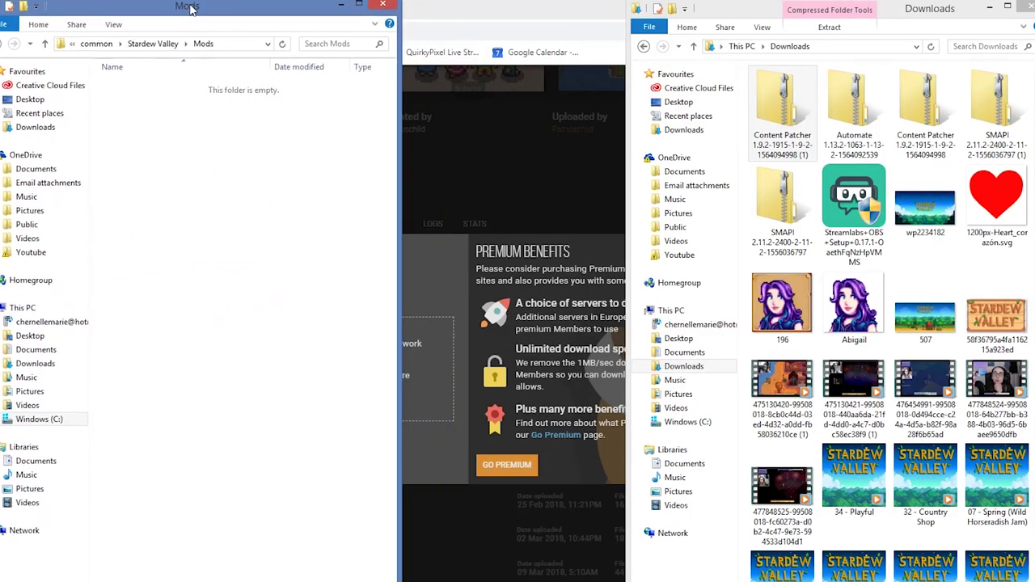
{"action": "right_click", "coordinate": [790, 102]}
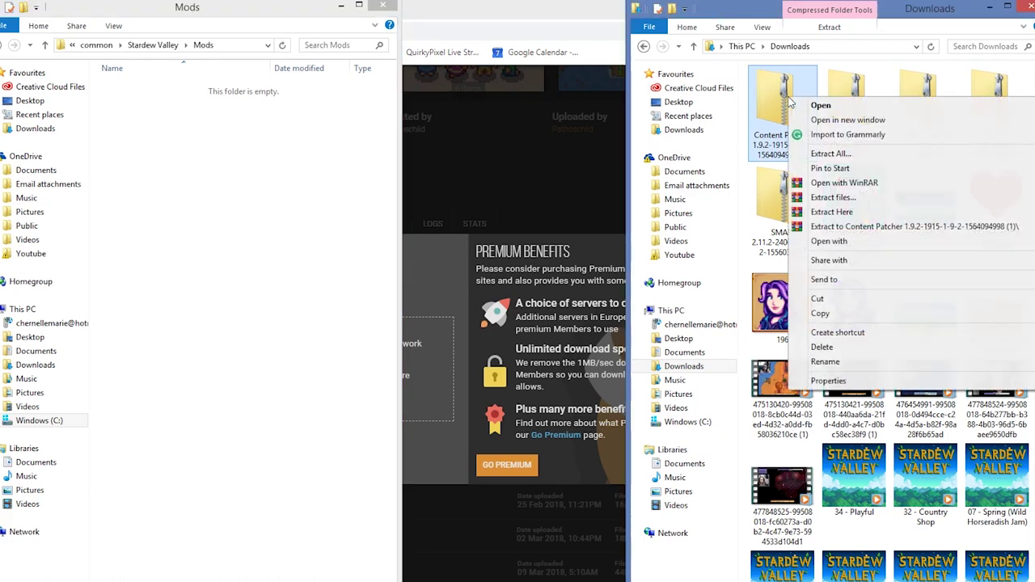
{"action": "left_click", "coordinate": [841, 197]}
Step: Copy the Mods folder's path as the destination and extract Content Patcher to C:\Program Files (x86)\Steam\steamapps\common\Stardew Valley\Mods
{"action": "left_click", "coordinate": [228, 47]}
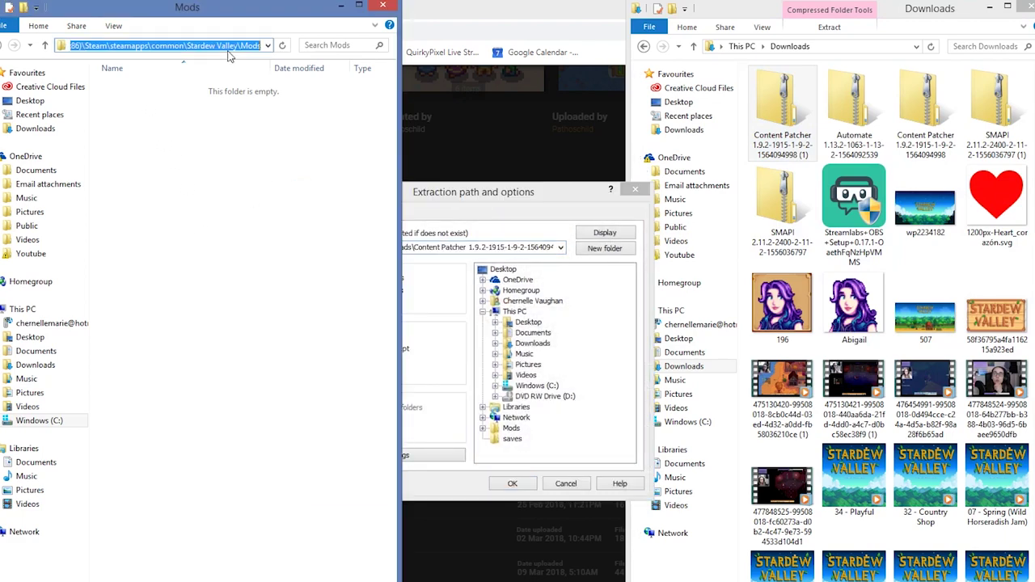
{"action": "left_click", "coordinate": [566, 198]}
{"action": "type", "text": "C:\\Program Files (x86)\\Steam\\steamapps\\common\\Stardew Valley\\Mods"}
{"action": "left_click", "coordinate": [515, 483]}
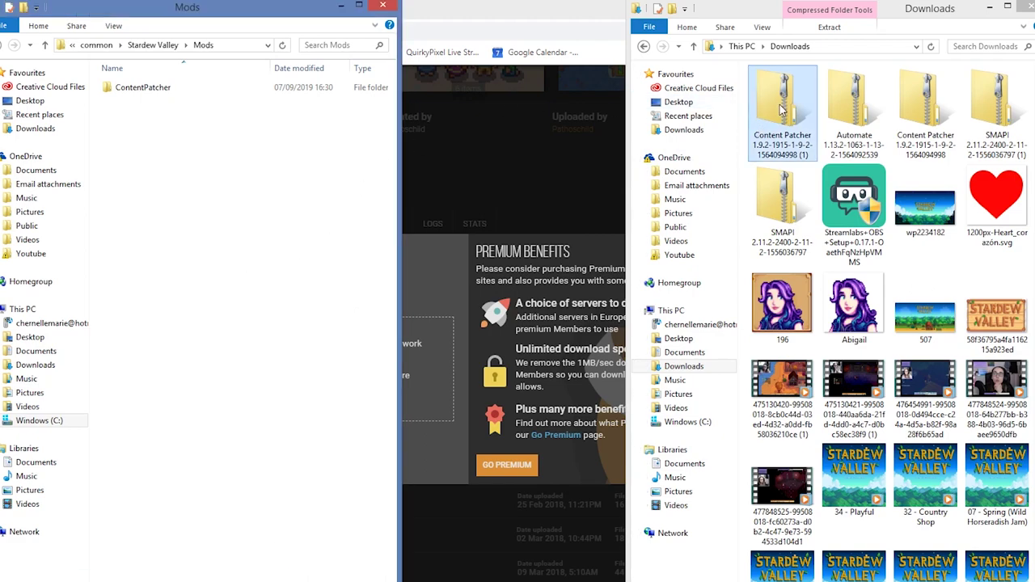
Step: Extract the Automate 1.13.2 archive with WinRAR to C:\Program Files (x86)\Steam\steamapps\common\Stardew Valley\Mods
{"action": "left_click", "coordinate": [847, 118]}
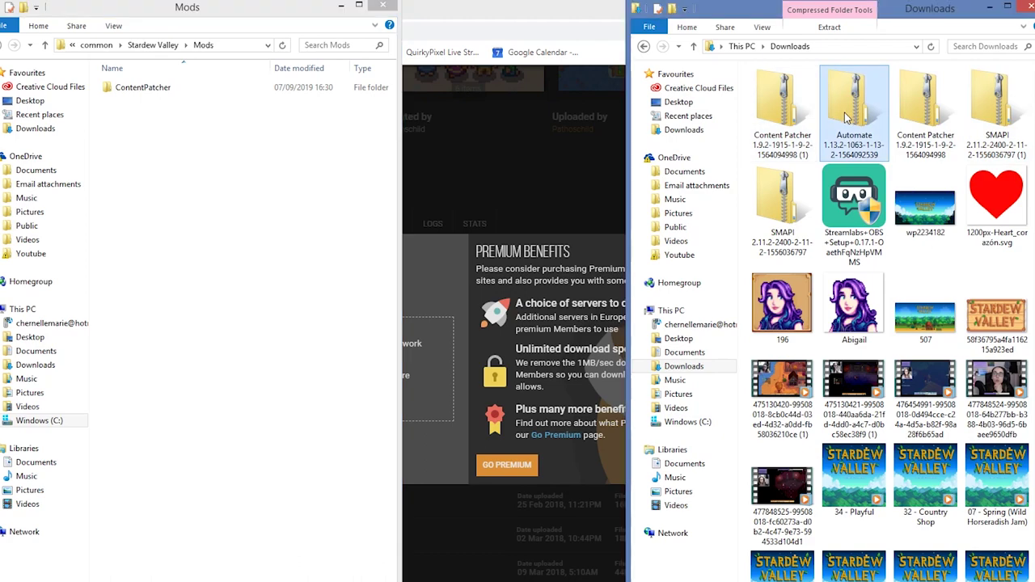
{"action": "right_click", "coordinate": [834, 112]}
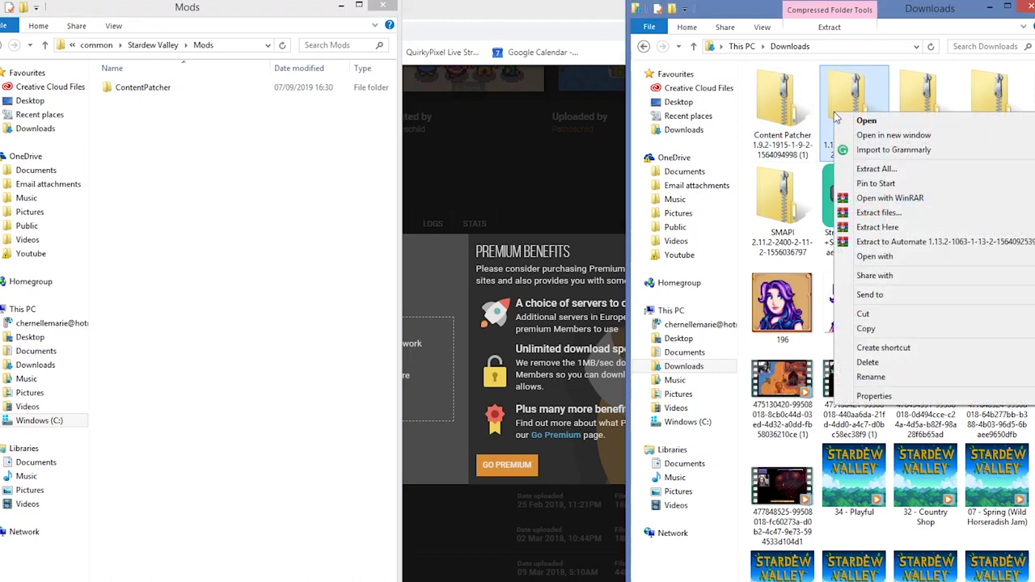
{"action": "left_click", "coordinate": [879, 213]}
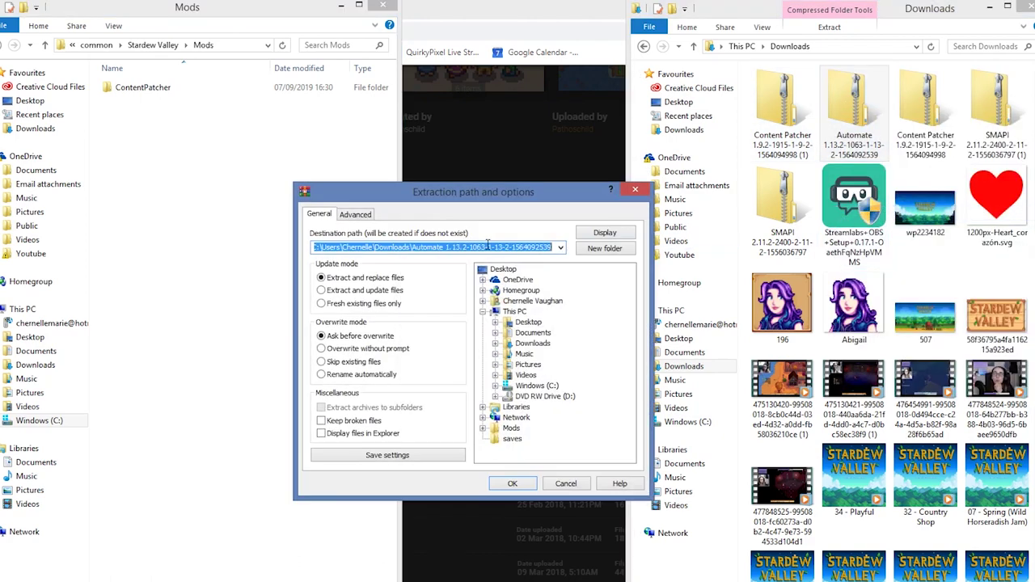
{"action": "type", "text": "C:\\Program Files (x86)\\Steam\\steamapps\\common\\Stardew Valley\\Mods"}
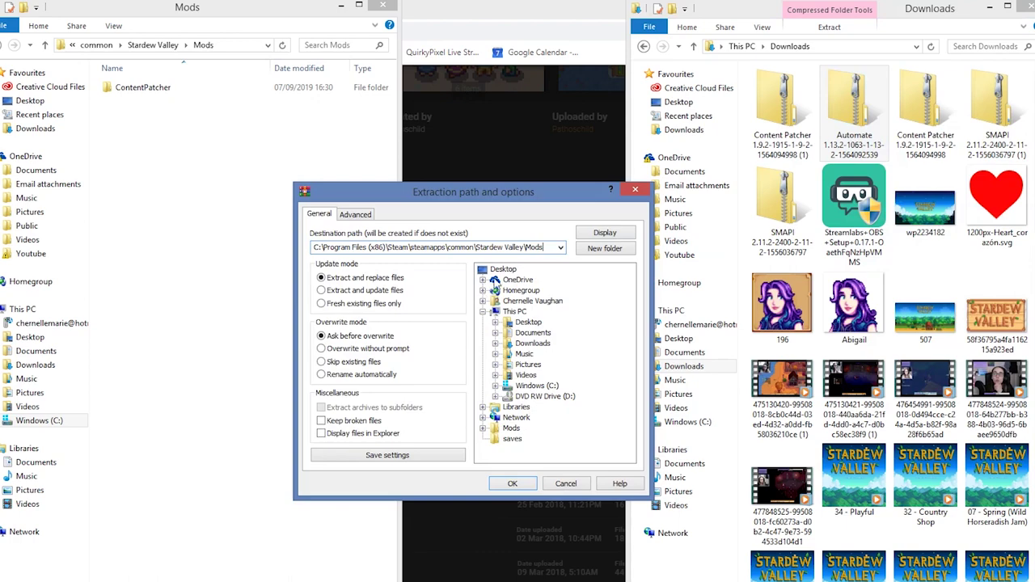
{"action": "left_click", "coordinate": [533, 484]}
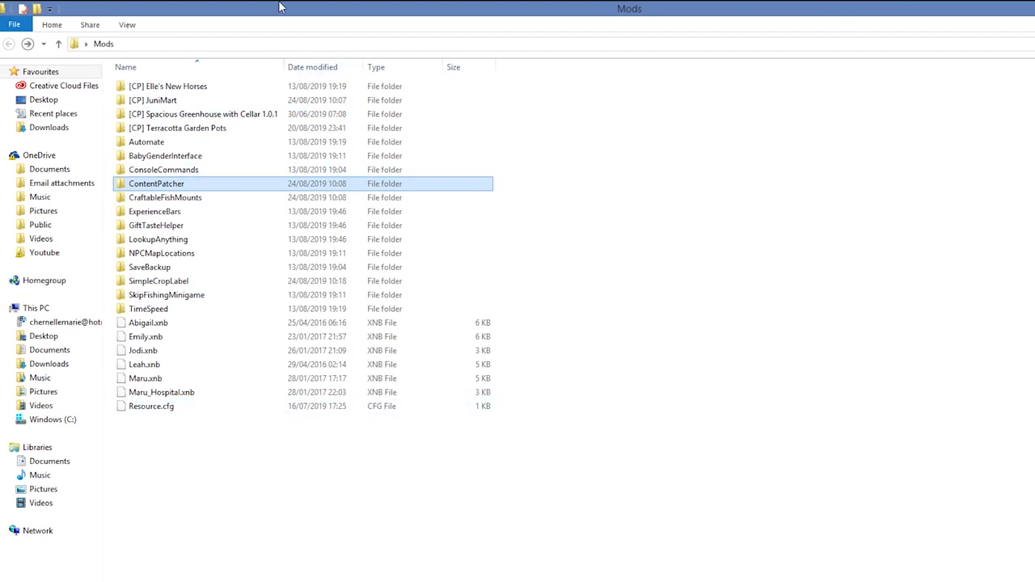
Step: Move the extracted Automate and ContentPatcher folders into the existing Stardew Valley Mods folder, skipping same-named files, and close the emptied-out source window
{"action": "left_click_drag", "start_coordinate": [279, 8], "coordinate": [813, 20]}
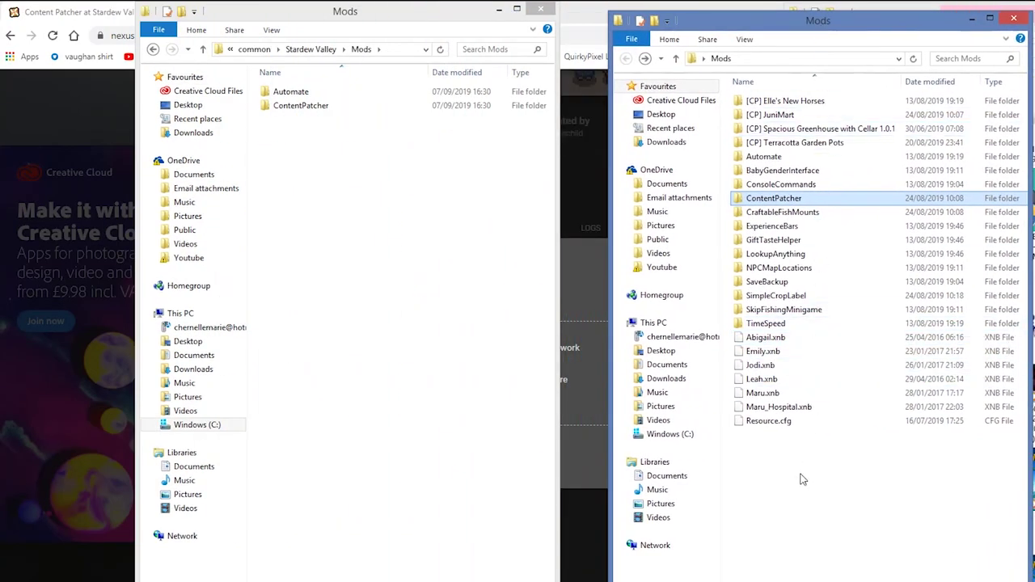
{"action": "left_click_drag", "start_coordinate": [575, 424], "coordinate": [243, 243]}
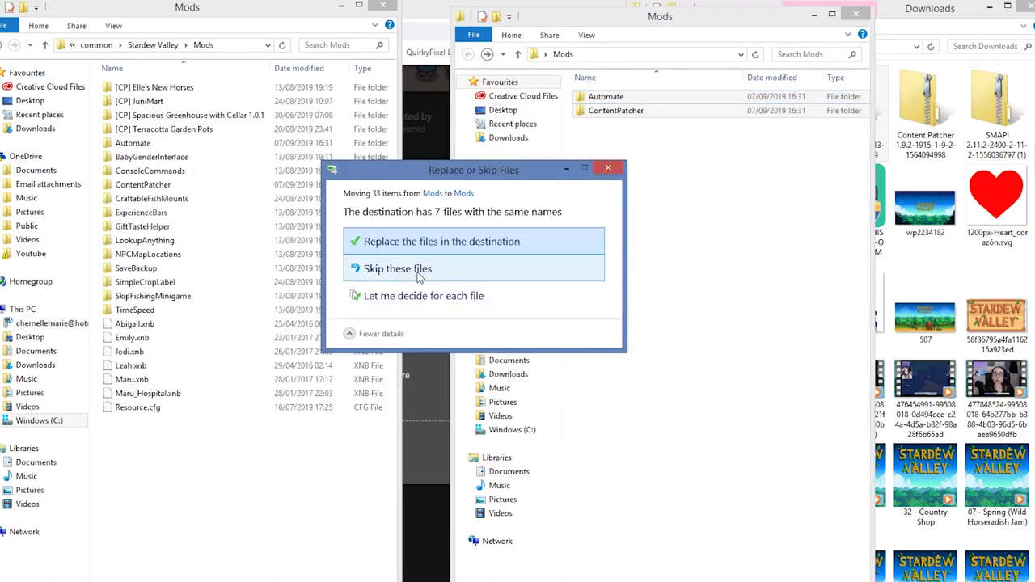
{"action": "left_click", "coordinate": [419, 273]}
{"action": "left_click", "coordinate": [686, 311]}
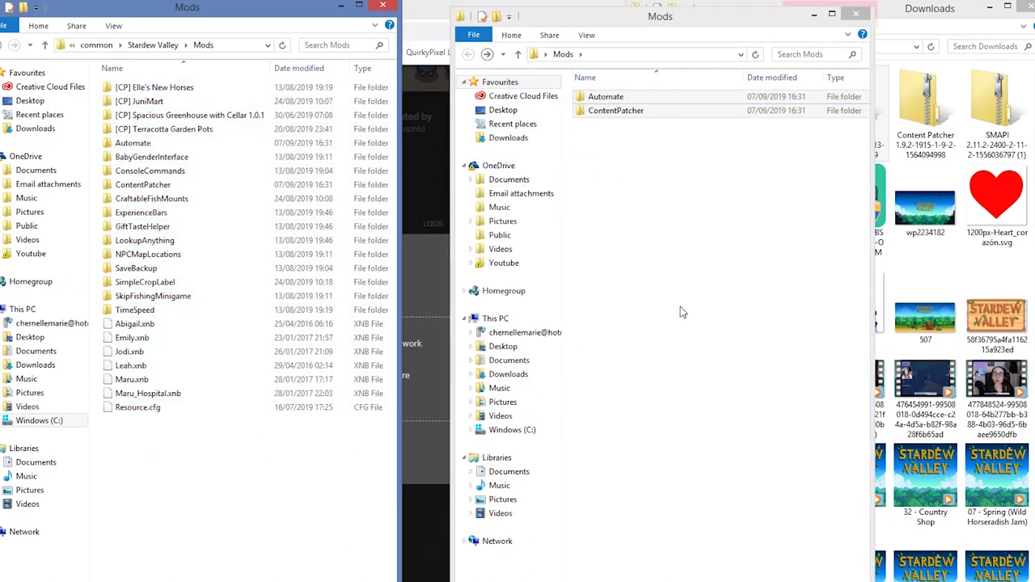
{"action": "key", "text": "alt+F4"}
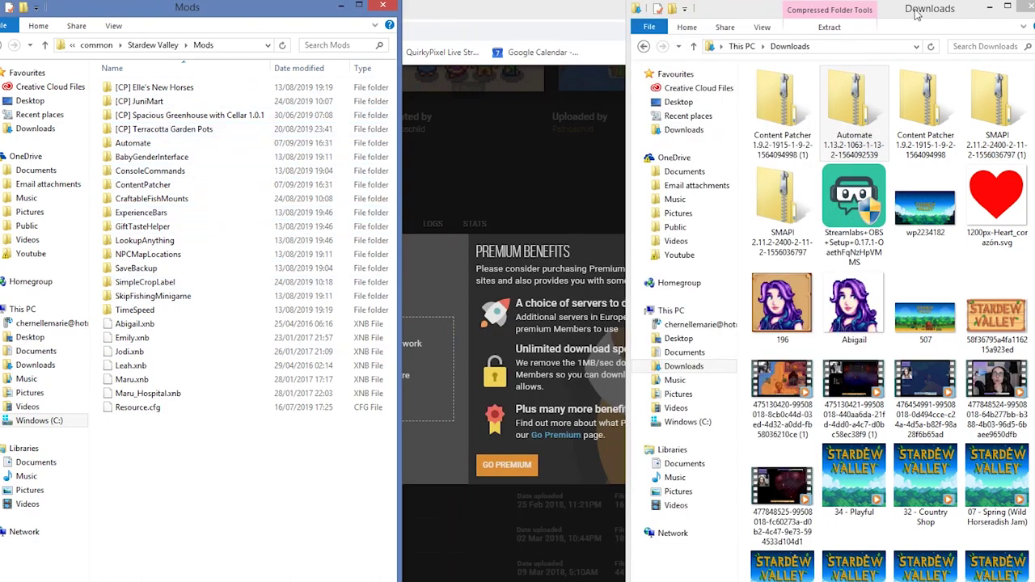
Step: Return to the Content Patcher page on Nexus Mods and look through the site's options for browsing Stardew Valley mods
{"action": "left_click", "coordinate": [571, 21]}
{"action": "left_click", "coordinate": [785, 235]}
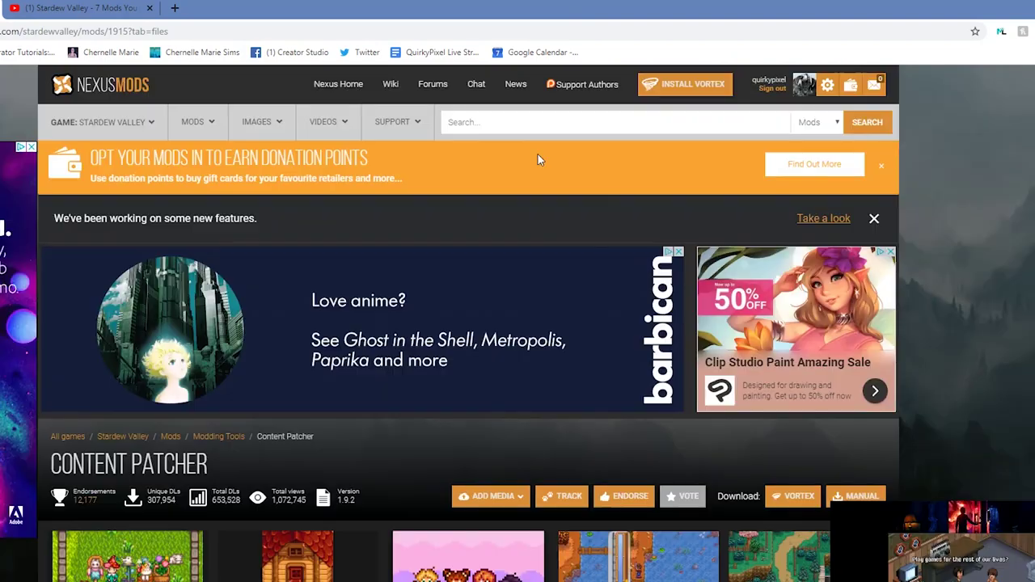
{"action": "mouse_move", "coordinate": [198, 130]}
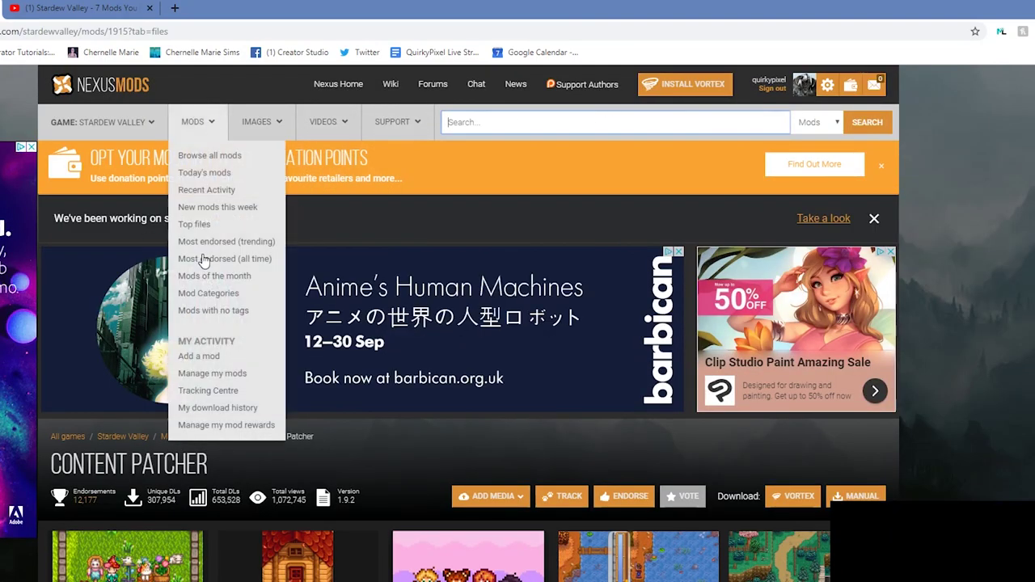
{"action": "scroll", "coordinate": [226, 241], "scroll_direction": "down", "scroll_amount": 2}
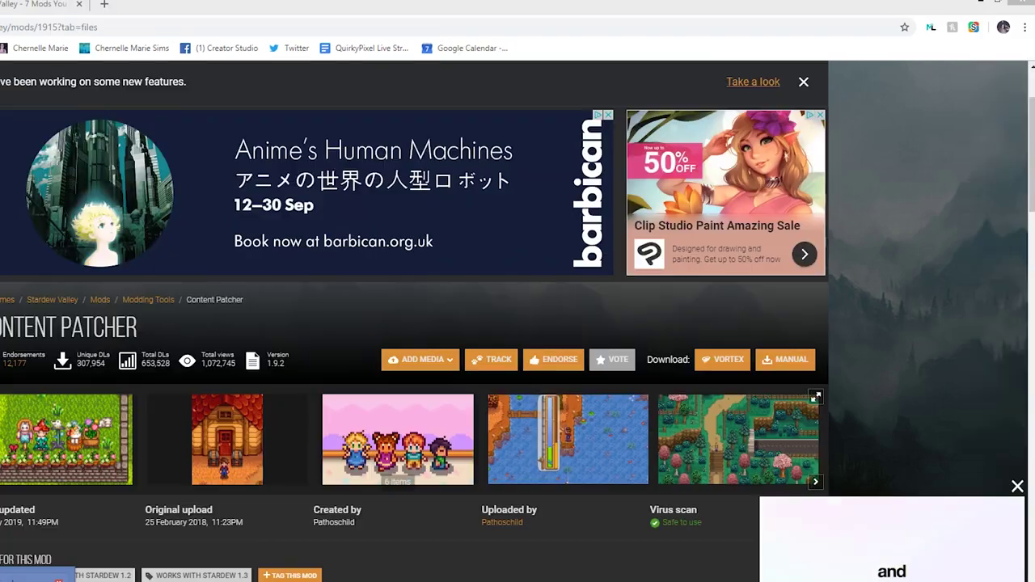
Step: Extract the Automate 1.13.2 archive from Downloads again, using C:\Program Files (x86)\Steam\steamapps\common\Stardew Valley\Mods as the destination path
{"action": "key", "text": "alt+Tab"}
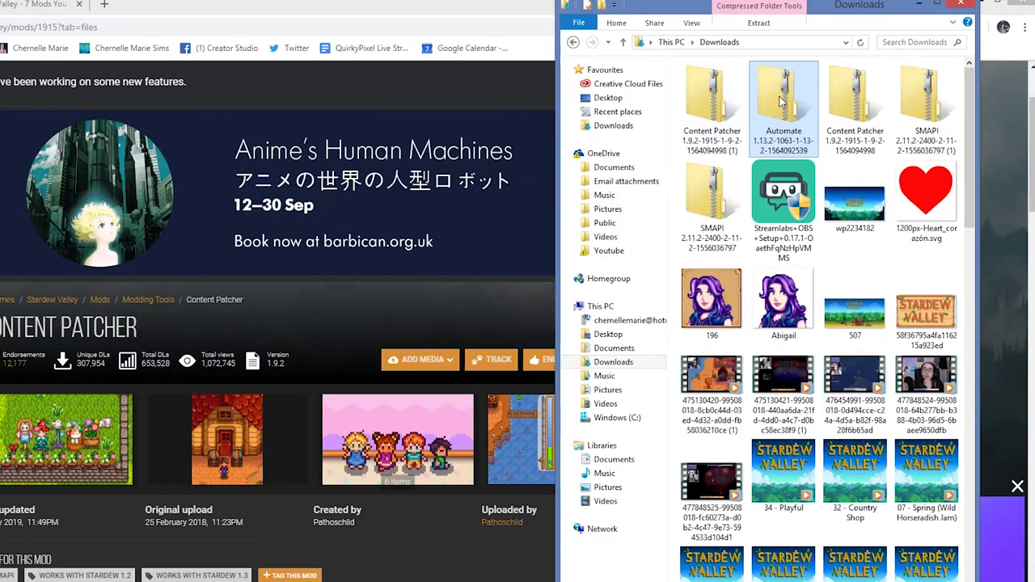
{"action": "right_click", "coordinate": [782, 100]}
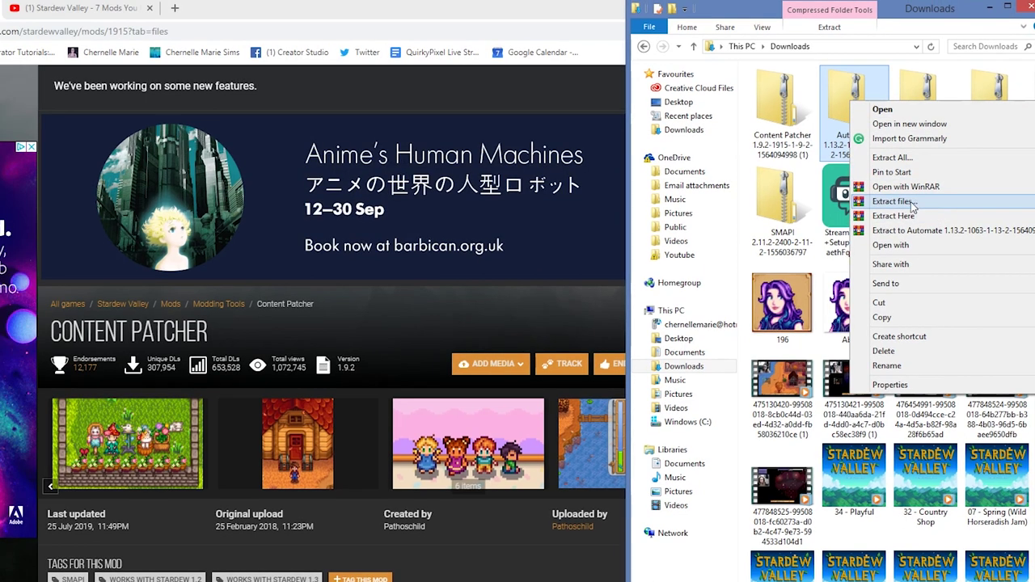
{"action": "left_click", "coordinate": [943, 201]}
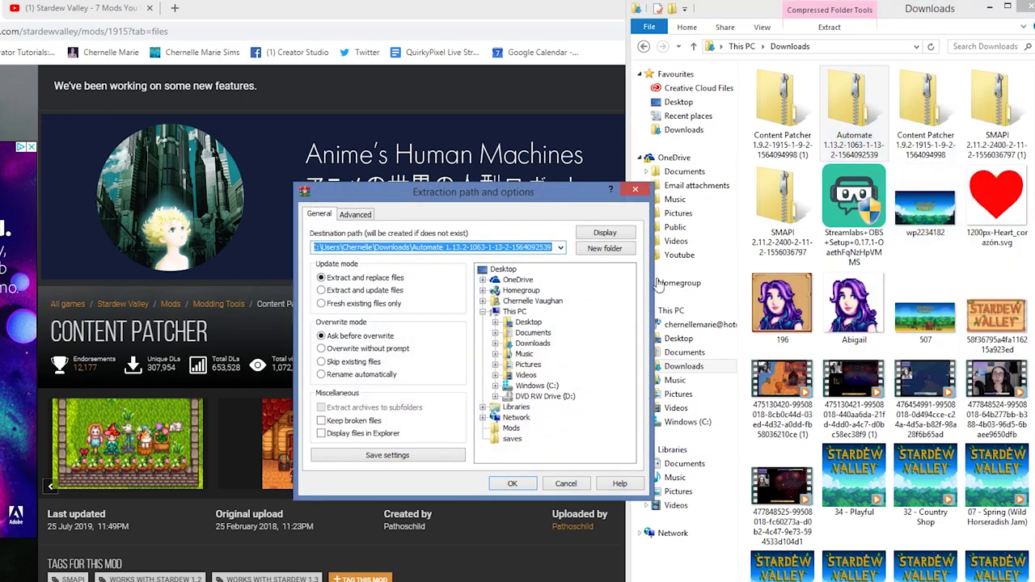
{"action": "type", "text": "C:\\Program Files (x86)\\Steam\\steamapps\\common\\Stardew Valley\\Mods"}
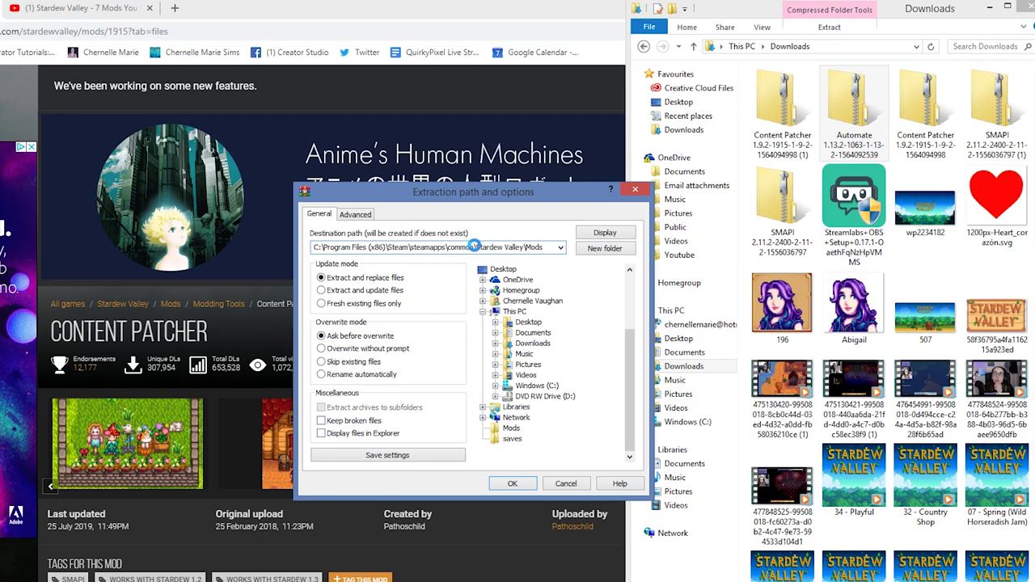
{"action": "left_click", "coordinate": [512, 484]}
{"action": "left_click", "coordinate": [407, 429]}
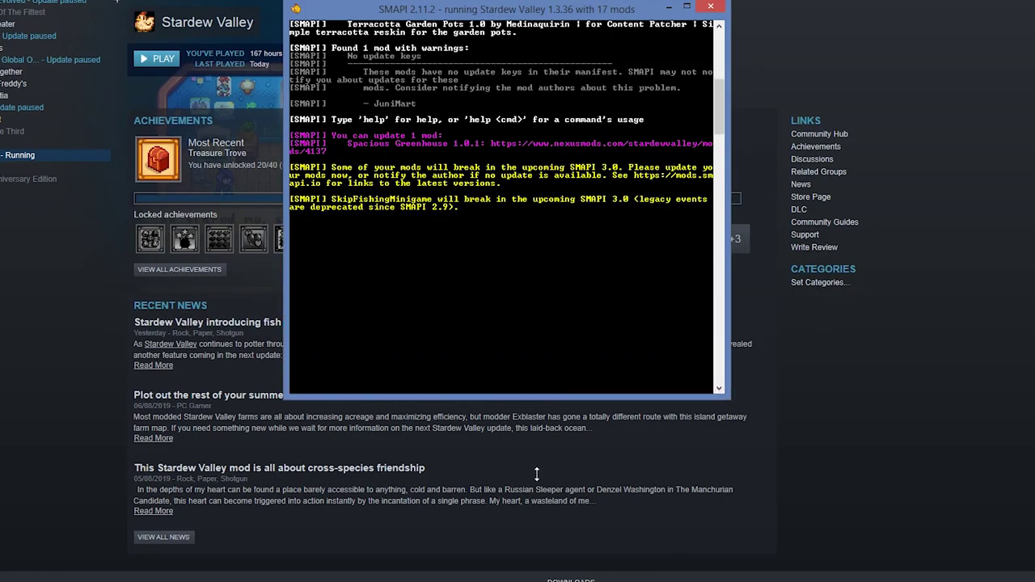
Step: Review the loaded mods, content packs and update notices in the SMAPI console, and close the console
{"action": "left_click_drag", "start_coordinate": [721, 241], "coordinate": [737, 82]}
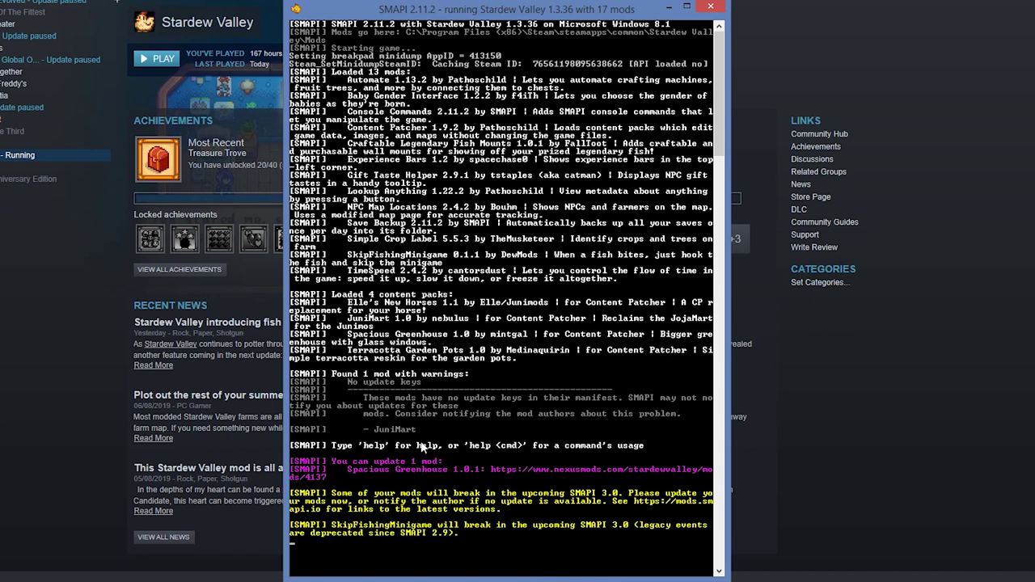
{"action": "left_click", "coordinate": [709, 10]}
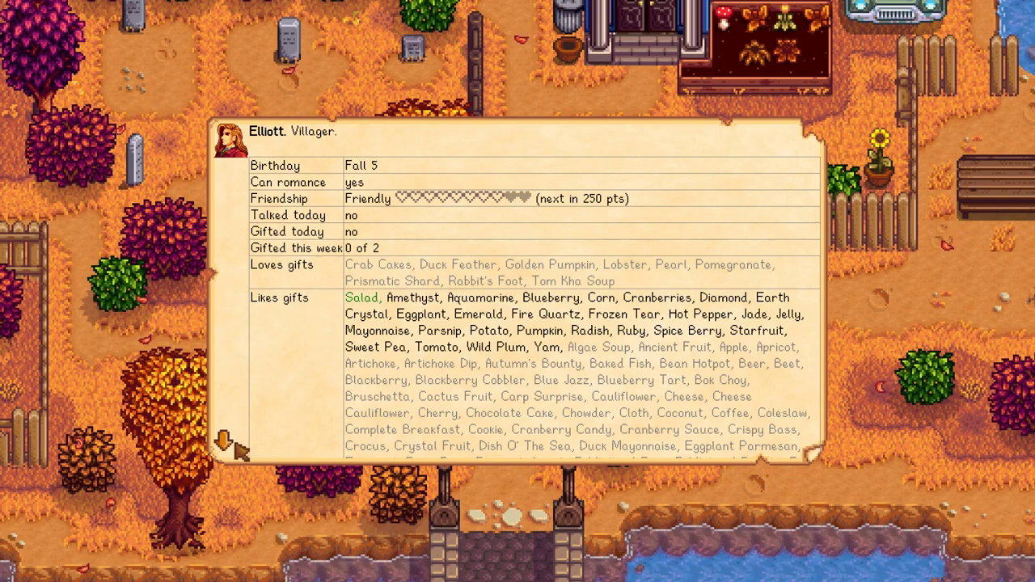
Step: Read through Elliott's villager details in the in-game lookup panel, including his gift preferences, and close the panel
{"action": "scroll", "coordinate": [224, 443], "scroll_direction": "down", "scroll_amount": 5}
{"action": "scroll", "coordinate": [225, 443], "scroll_direction": "down", "scroll_amount": 5}
{"action": "scroll", "coordinate": [242, 340], "scroll_direction": "up", "scroll_amount": 10}
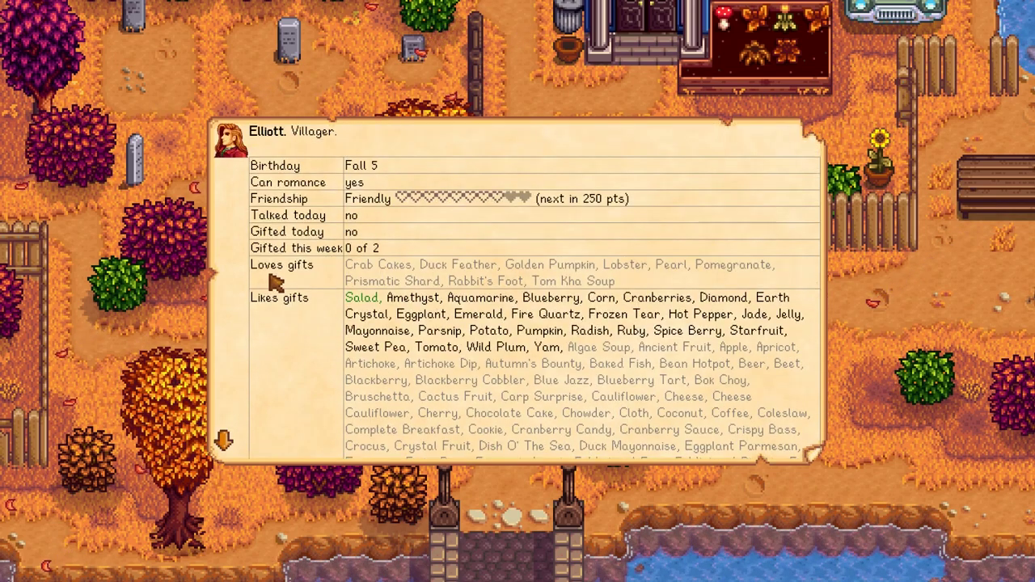
{"action": "key", "text": "Escape"}
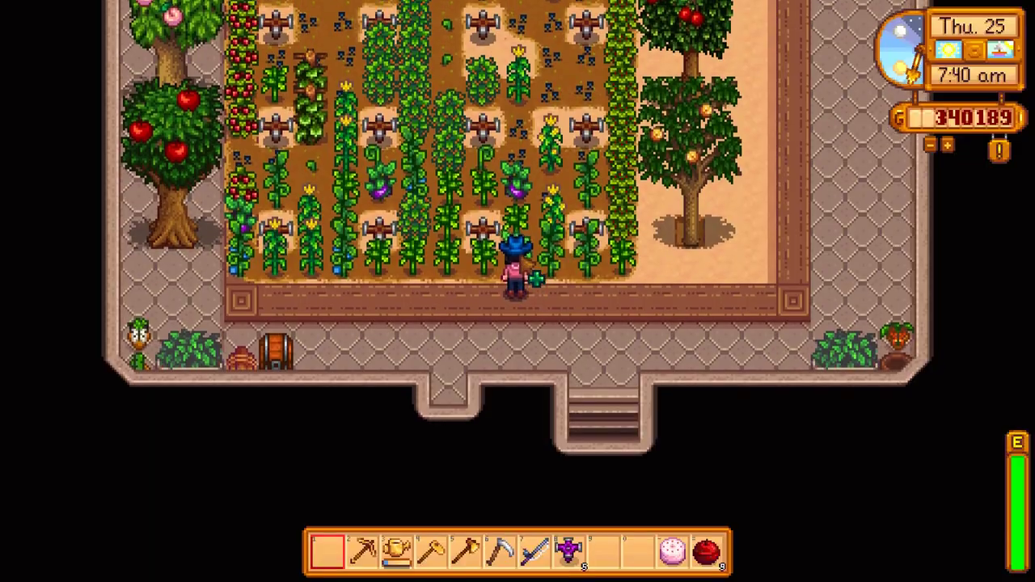
Step: Walk the character around the modded greenhouse to view the crop bed, water trough, back wall and fruit trees
{"action": "key", "text": "w"}
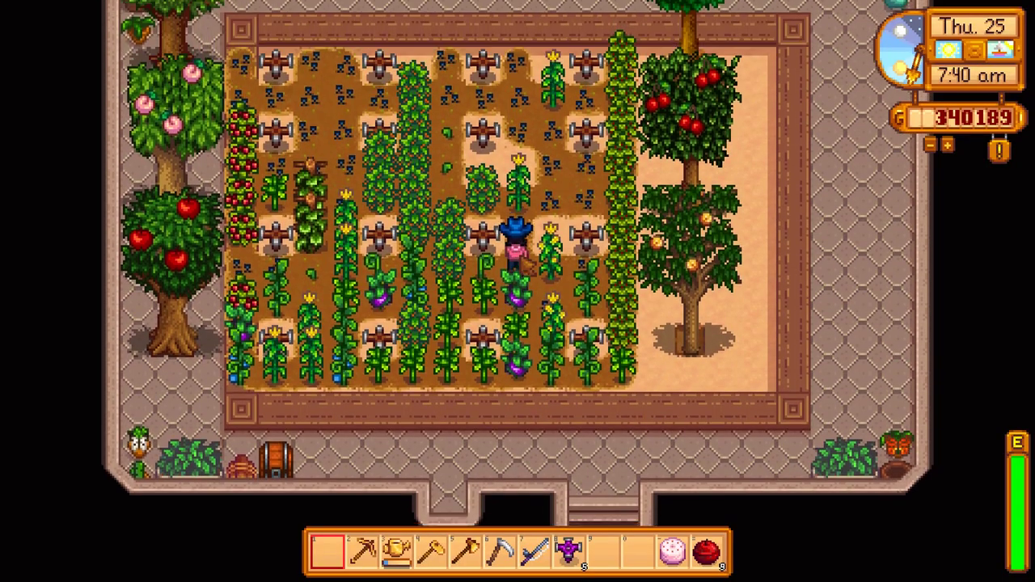
{"action": "key", "text": "w"}
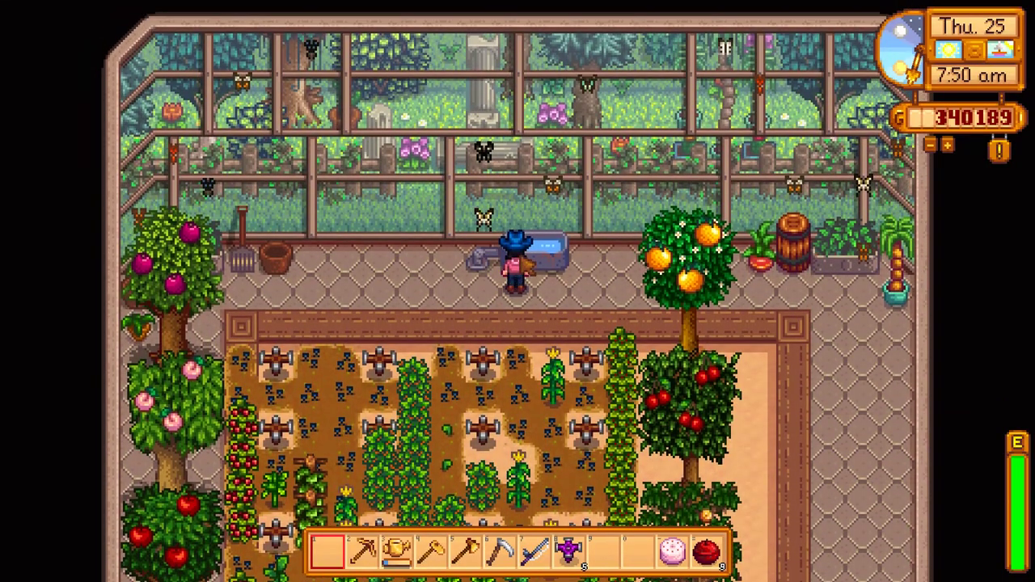
{"action": "key", "text": "a"}
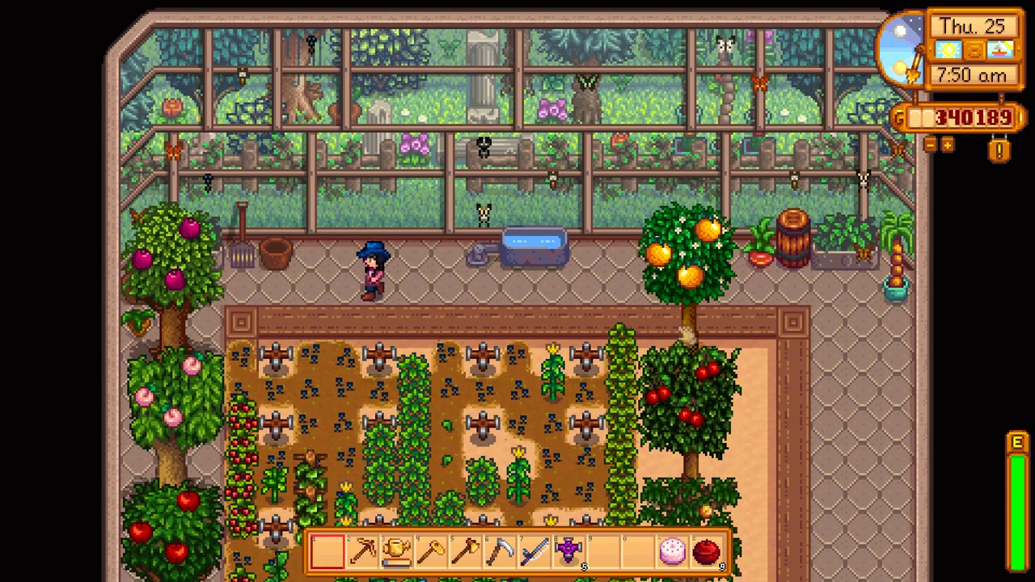
{"action": "key", "text": "d"}
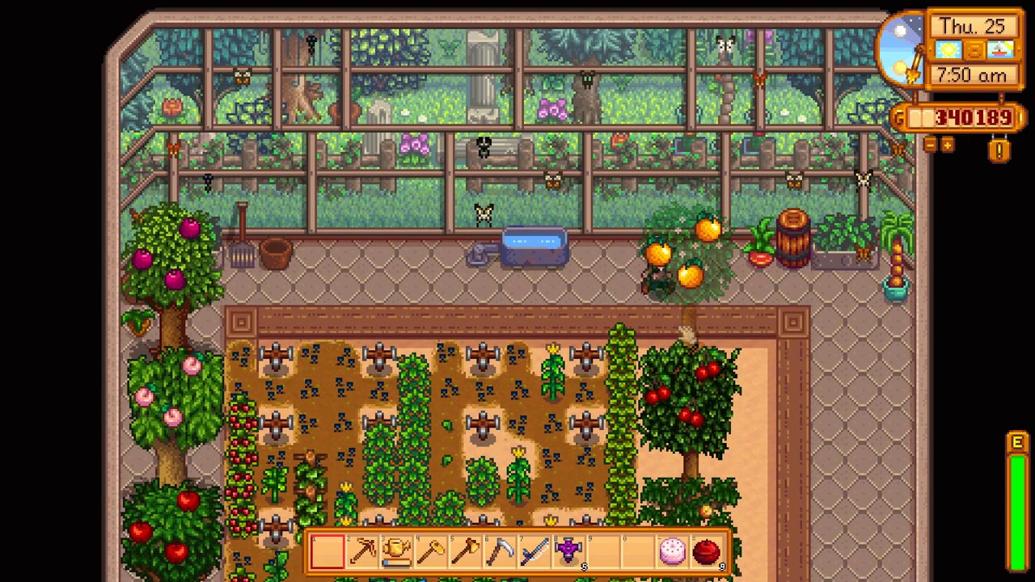
{"action": "key", "text": "s"}
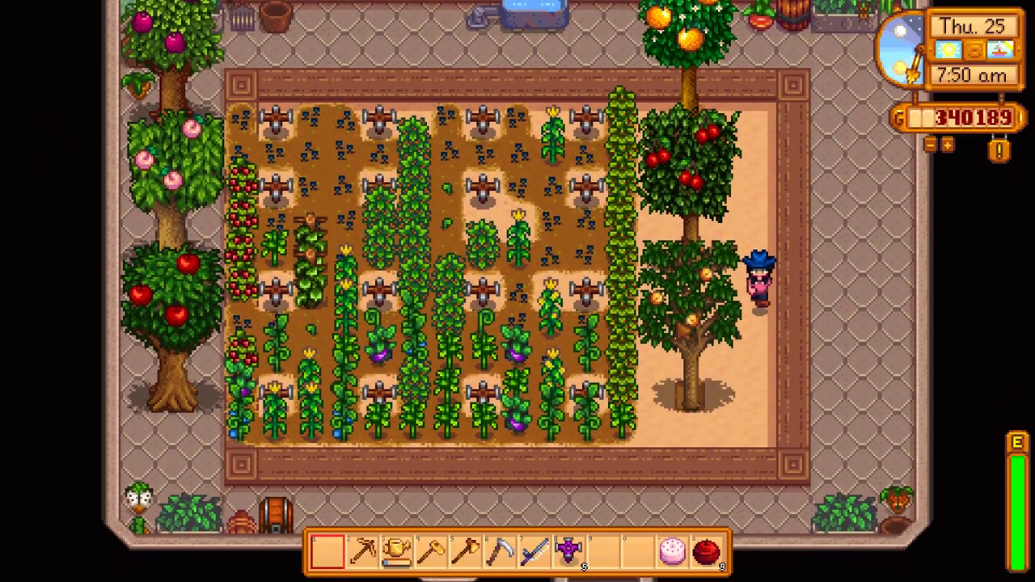
Step: Harvest the apricot tree inside the greenhouse bed and chop it down with the axe
{"action": "key", "text": "s"}
{"action": "scroll", "coordinate": [663, 359], "scroll_direction": "down", "scroll_amount": 4}
{"action": "key", "text": "a"}
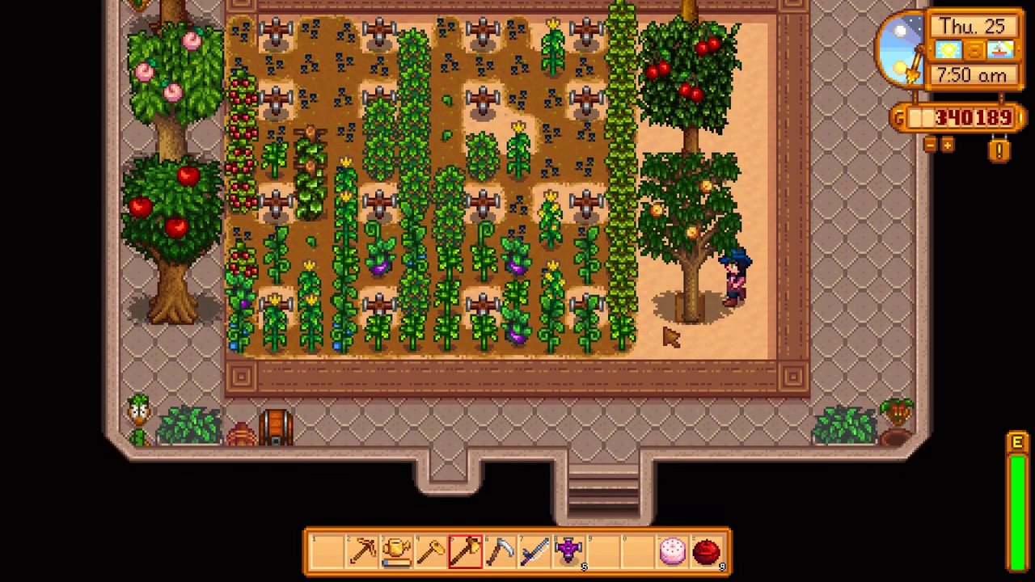
{"action": "right_click", "coordinate": [702, 296]}
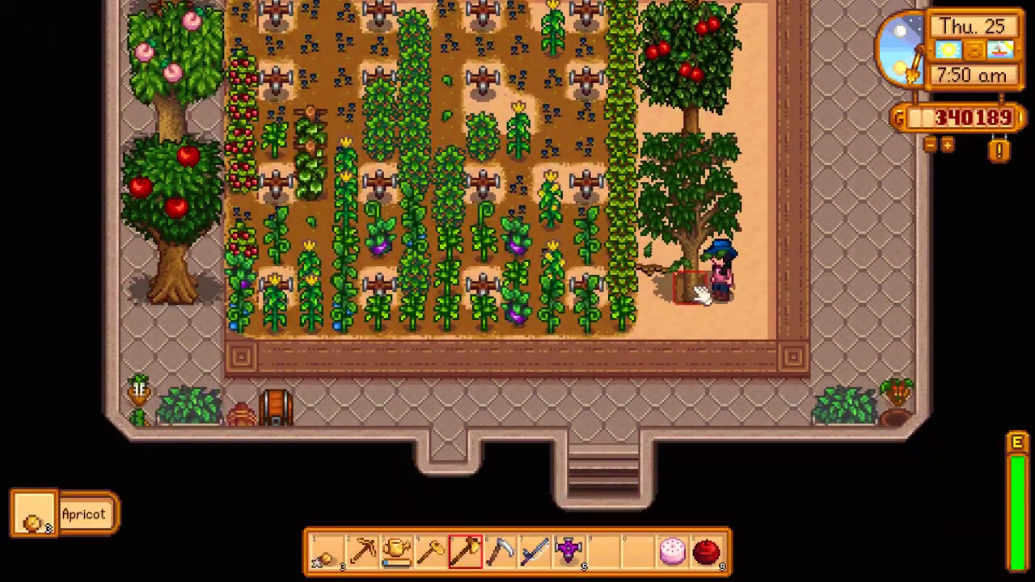
{"action": "left_click", "coordinate": [702, 296]}
{"action": "left_click", "coordinate": [712, 328]}
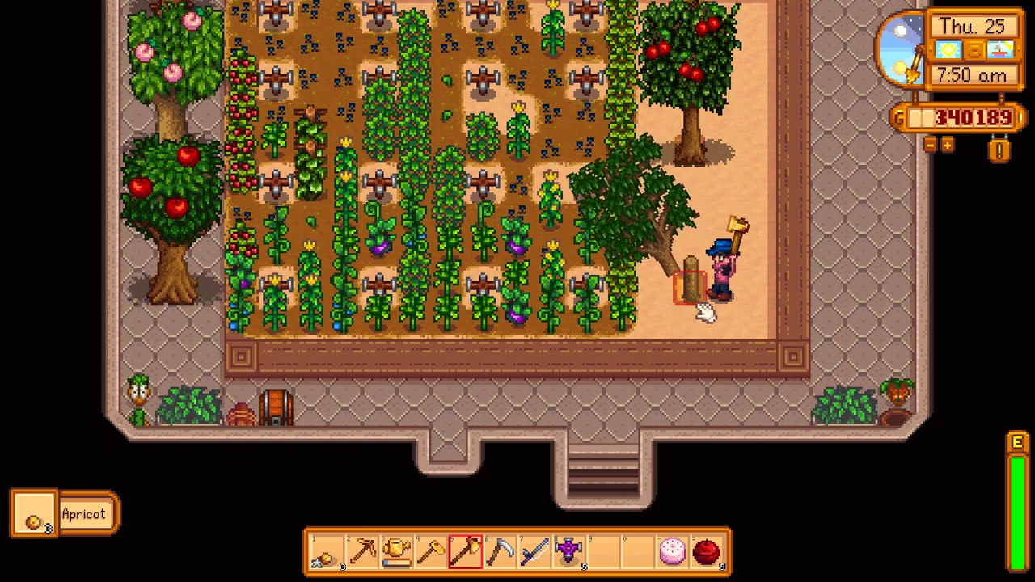
Step: Pick the cherries from the neighbouring cherry tree in the greenhouse bed and fell it with the axe
{"action": "key", "text": "w"}
{"action": "key", "text": "w"}
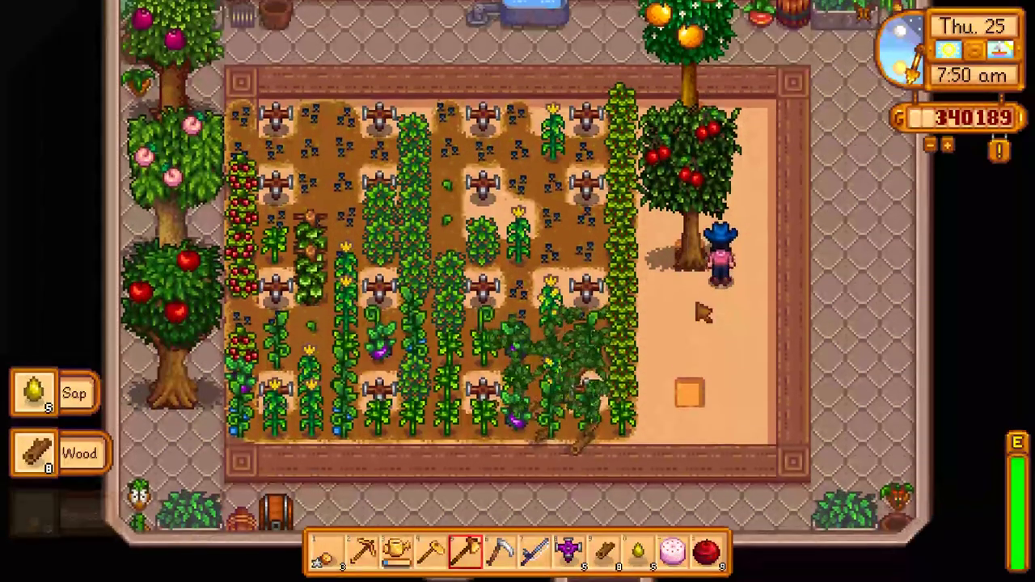
{"action": "left_click", "coordinate": [694, 282]}
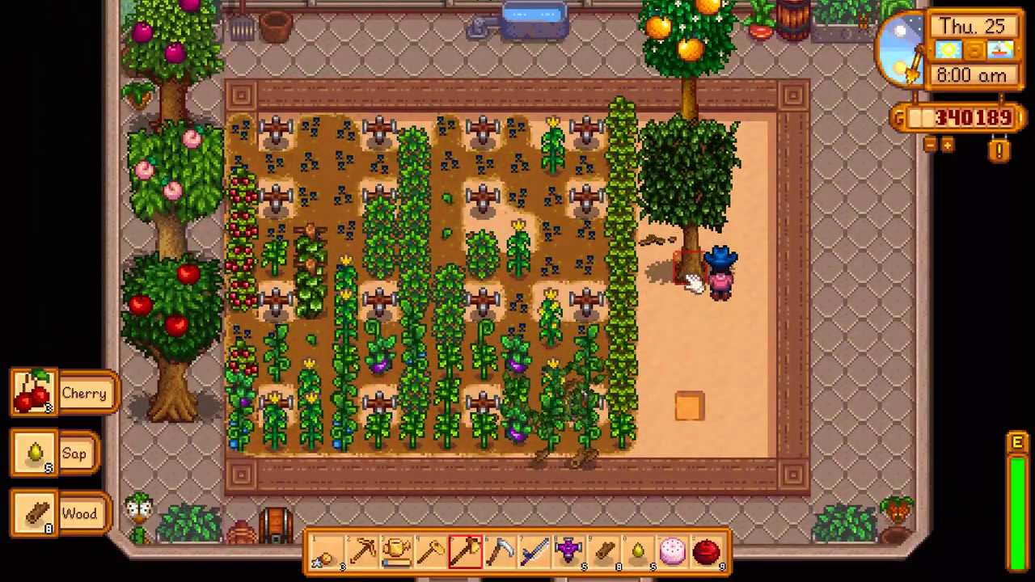
{"action": "left_click", "coordinate": [694, 282]}
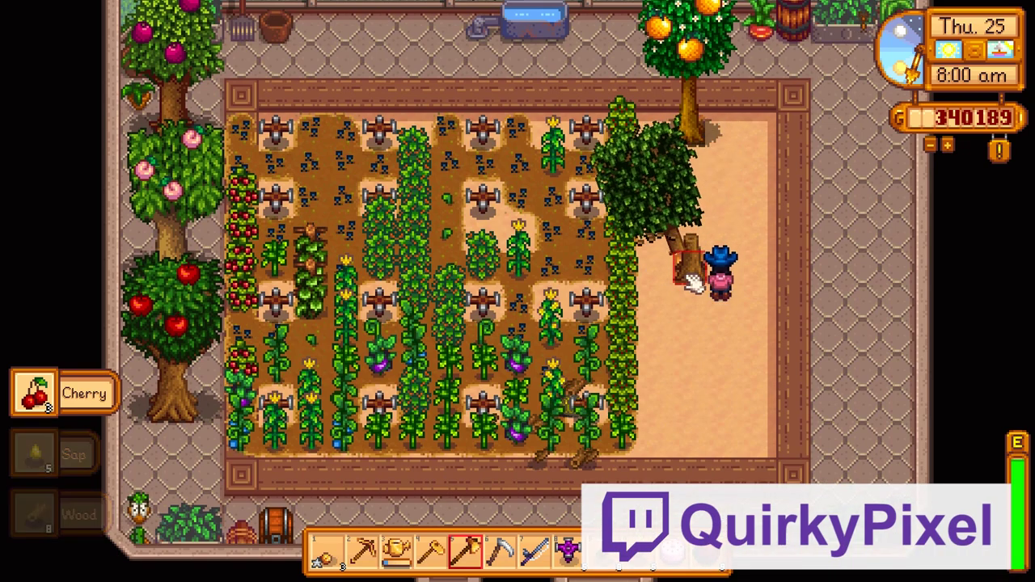
{"action": "left_click", "coordinate": [694, 281]}
Step: Harvest and chop down the orange tree at the back of the greenhouse bed, and collect the dropped wood and sap
{"action": "key", "text": "w"}
{"action": "key", "text": "w"}
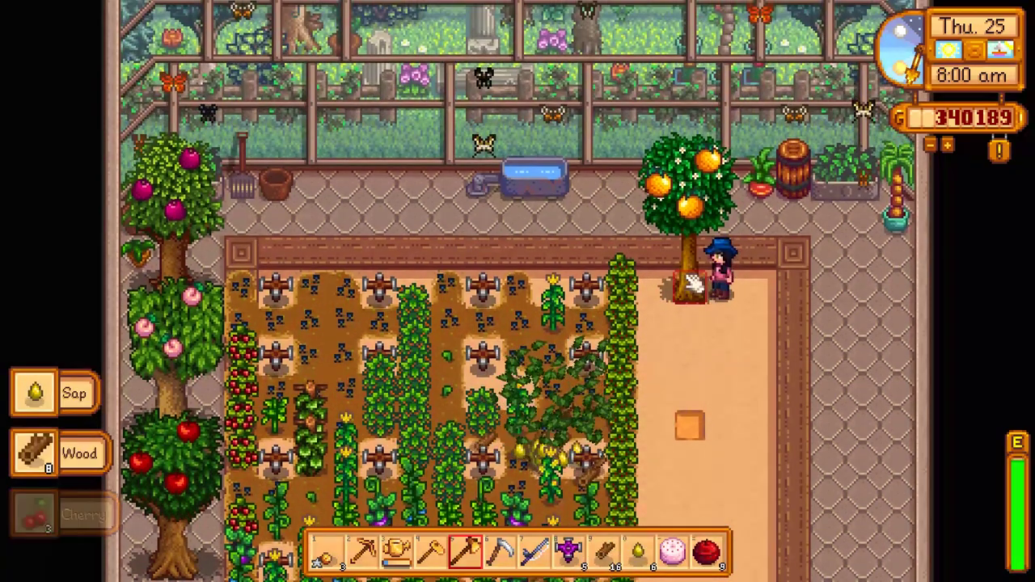
{"action": "left_click", "coordinate": [691, 288]}
{"action": "left_click", "coordinate": [691, 288]}
{"action": "left_click", "coordinate": [692, 290]}
{"action": "left_click", "coordinate": [694, 291]}
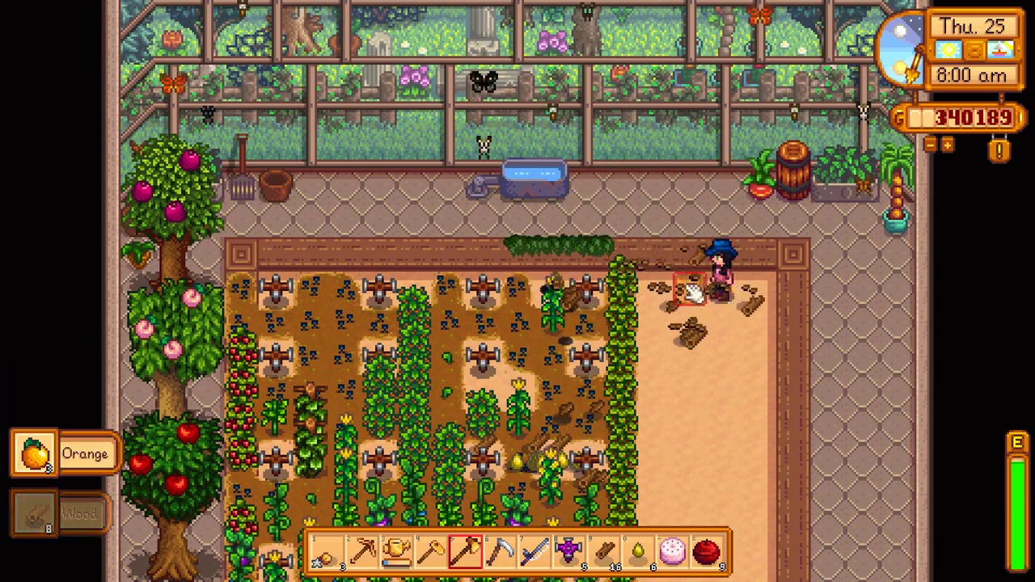
{"action": "key", "text": "s"}
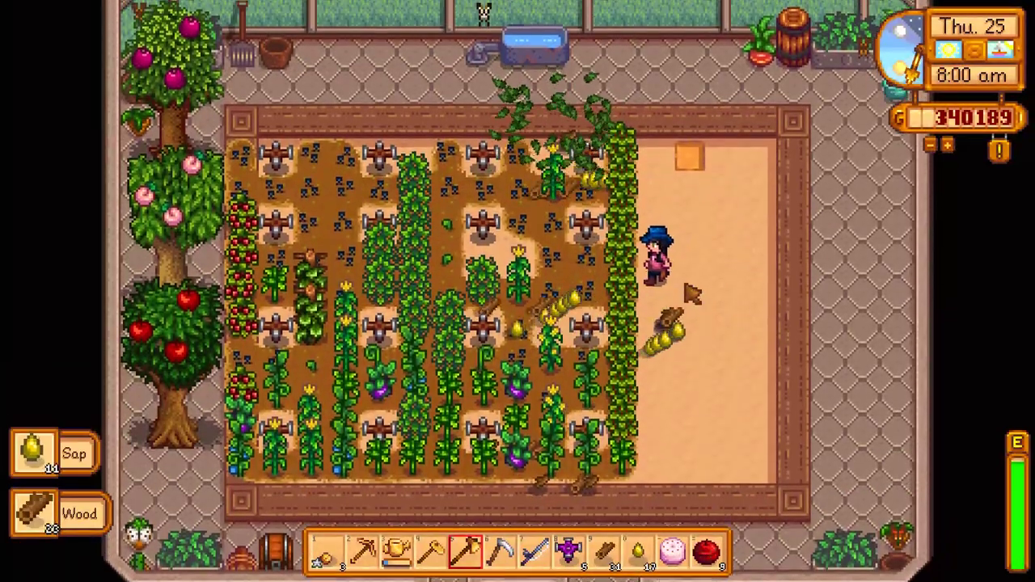